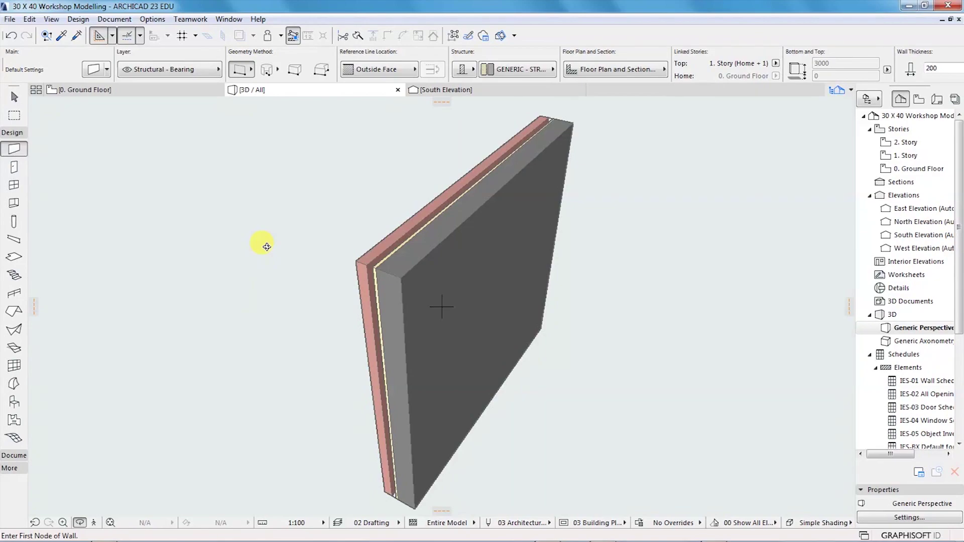
- Open the Ground Floor plan at an empty drawing area and collapse the Design tool group
left_click(117, 91)
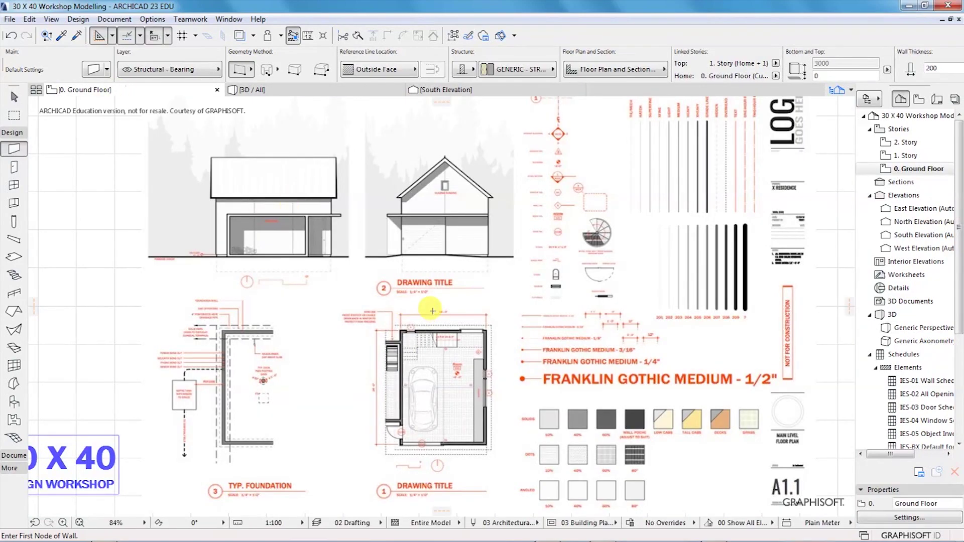
scroll(433, 311, "down", 5)
scroll(308, 307, "up", 2)
scroll(404, 265, "up", 3)
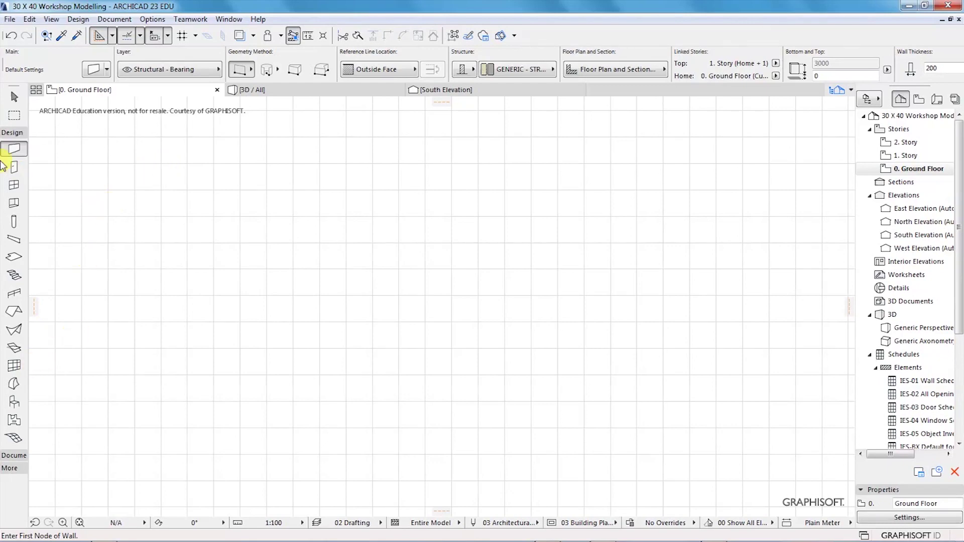
left_click(9, 136)
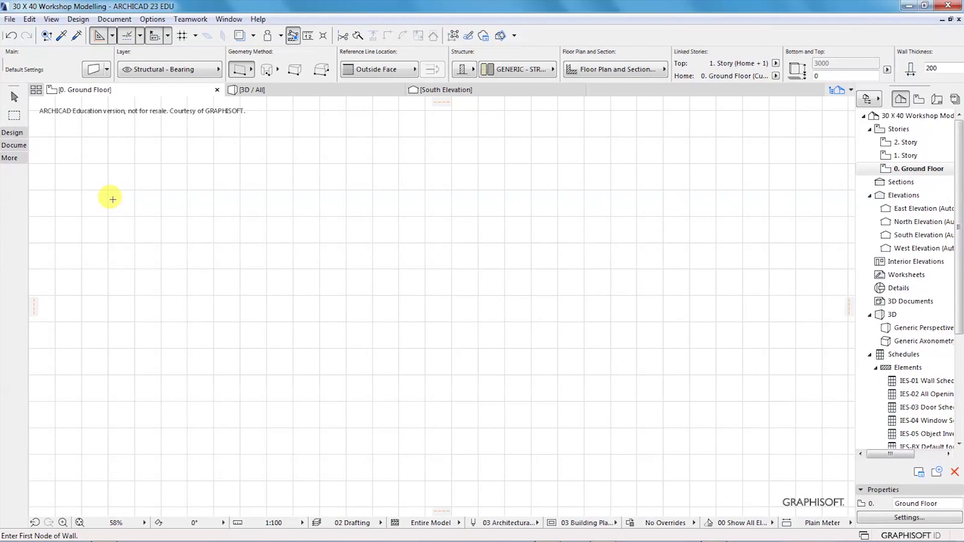
- Draw a rectangular fill with the 25 % pattern in the empty area of the Ground Floor plan
left_click(107, 23)
mouse_move(125, 36)
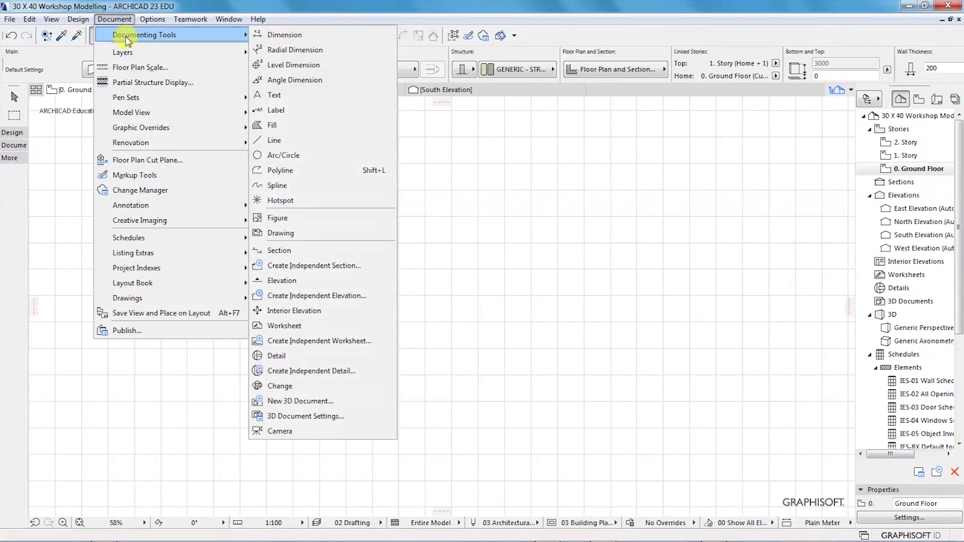
left_click(272, 125)
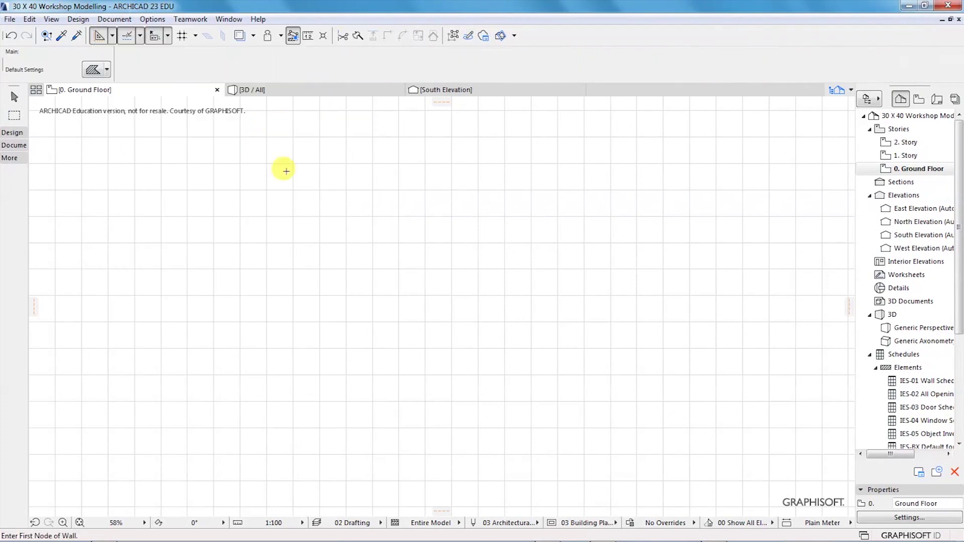
left_click(197, 220)
left_click(661, 450)
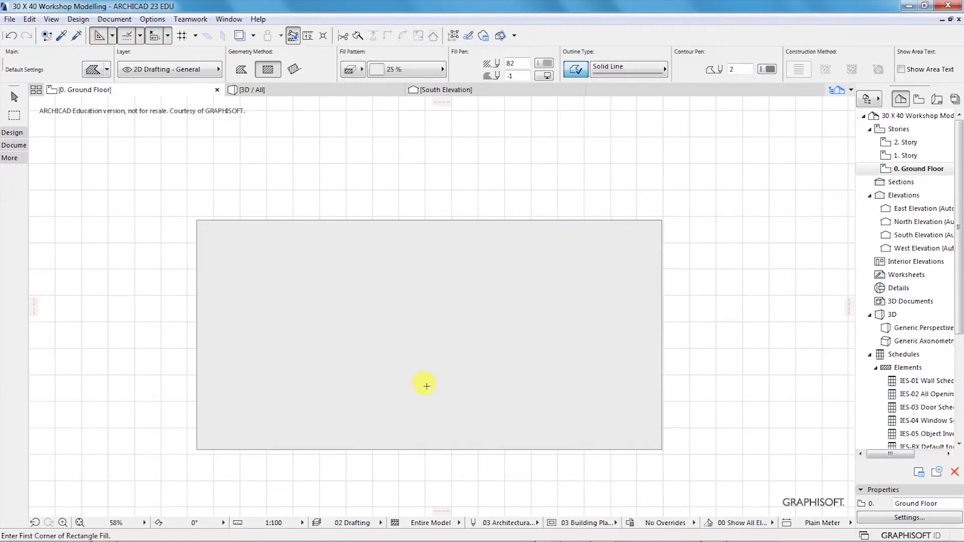
- Try the Batt Insulation pattern on the rectangular fill and settle on the Grid 5x5 Diagonal pattern
scroll(377, 334, "down", 3)
scroll(376, 338, "up", 2)
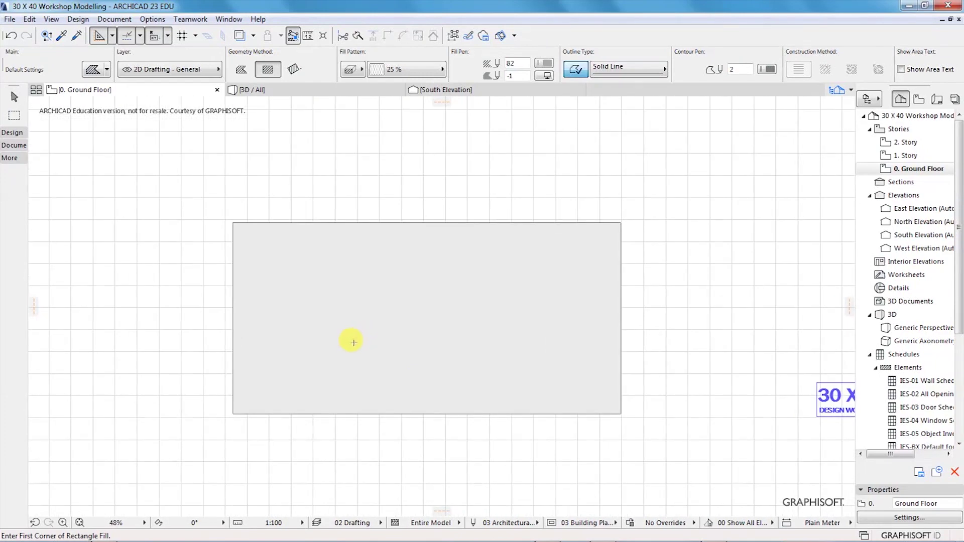
left_click(358, 345, "shift")
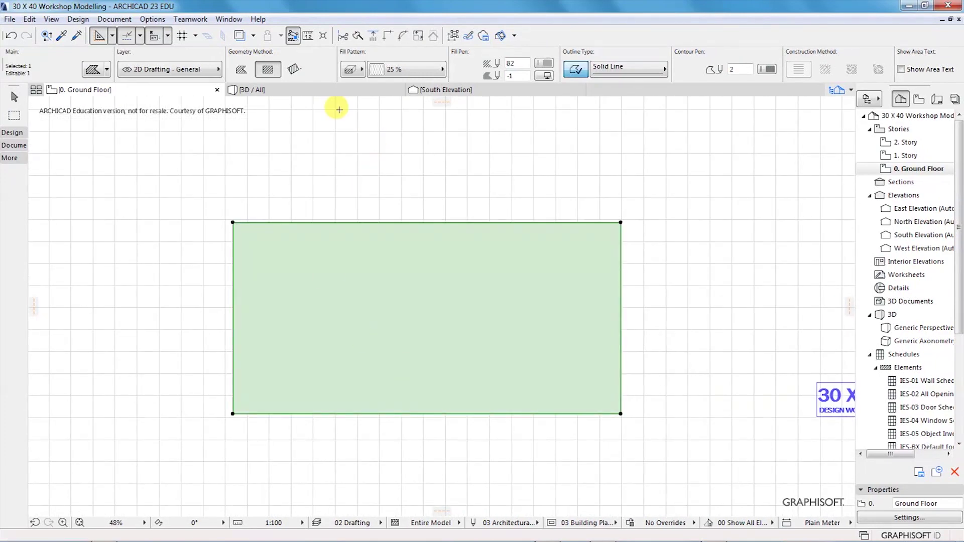
left_click(442, 70)
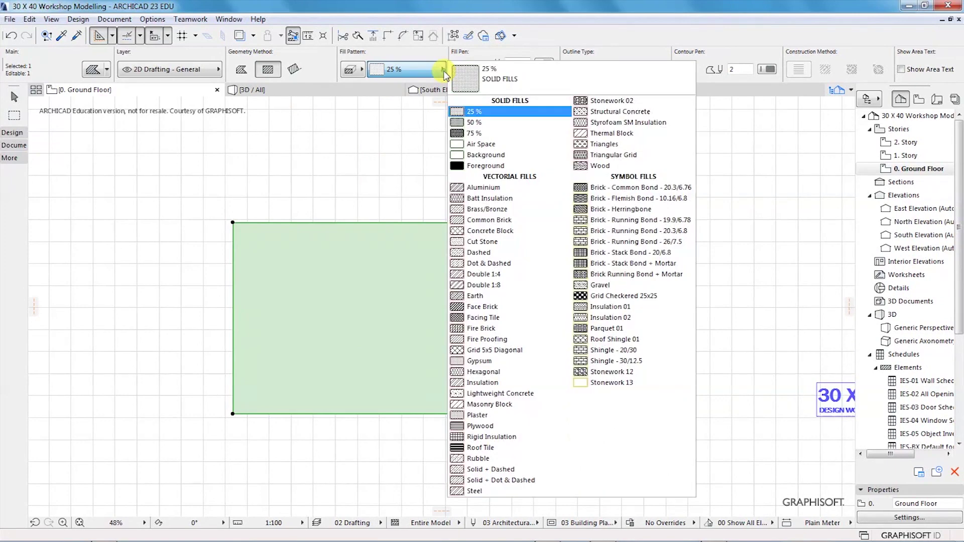
left_click(484, 198)
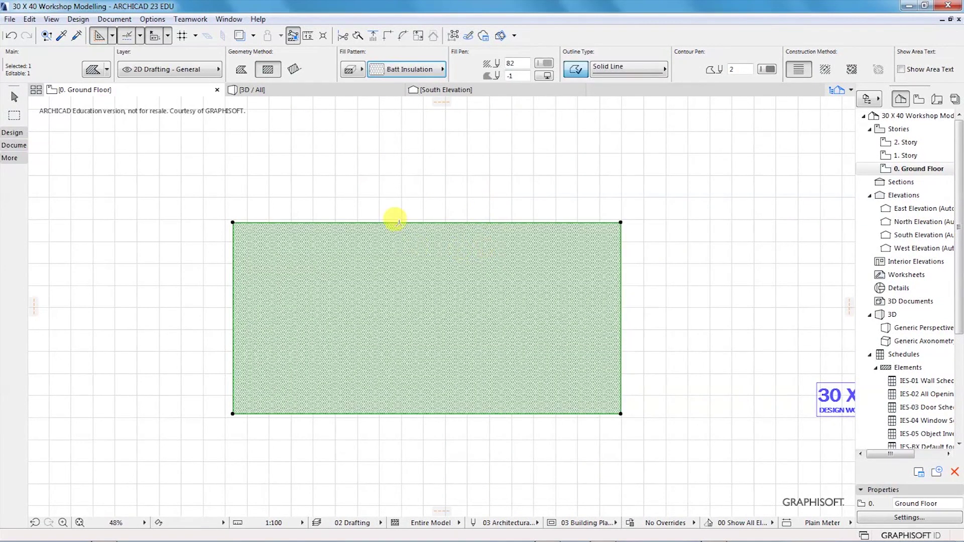
left_click(438, 70)
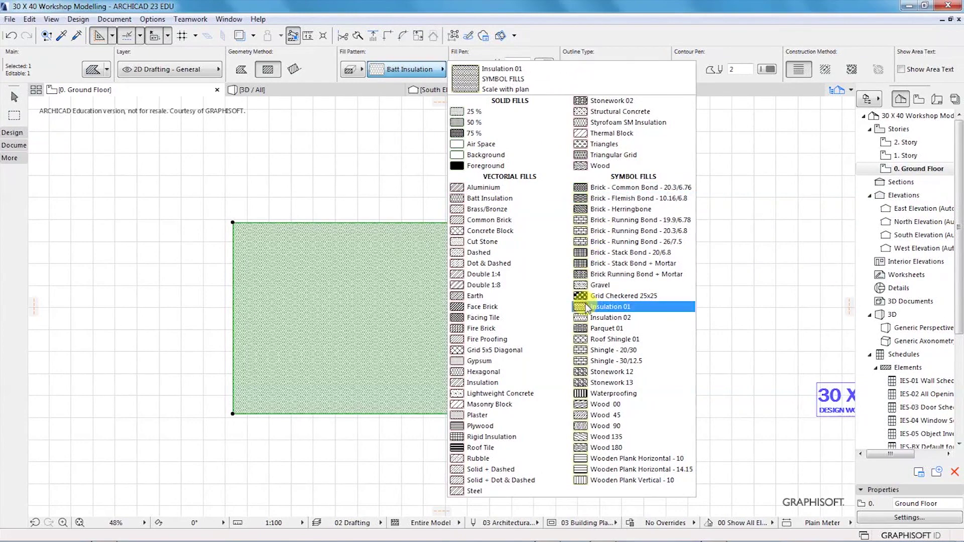
left_click(485, 351)
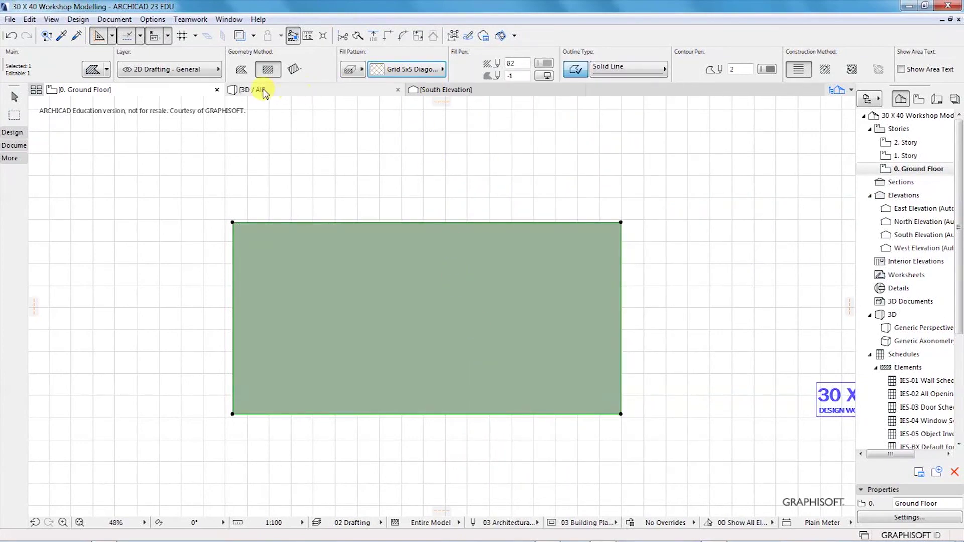
- Switch the fill geometry method to polygonal and deselect the rectangular fill
left_click(243, 71)
left_click(357, 70)
left_click(361, 70)
key("Escape")
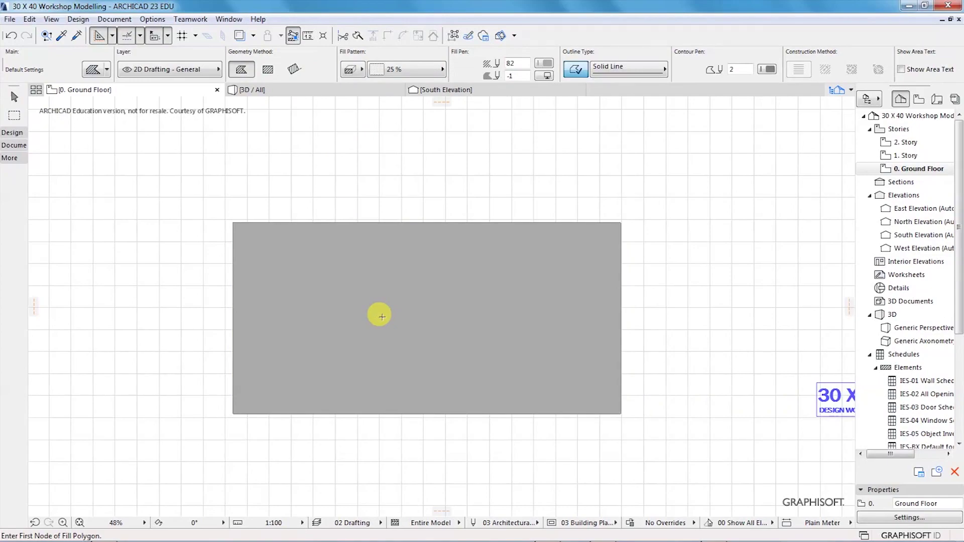
- Examine how the rectangle's diagonal grid pattern displays at different zoom levels, and look over the neighbouring reference drawings
scroll(402, 304, "up", 3)
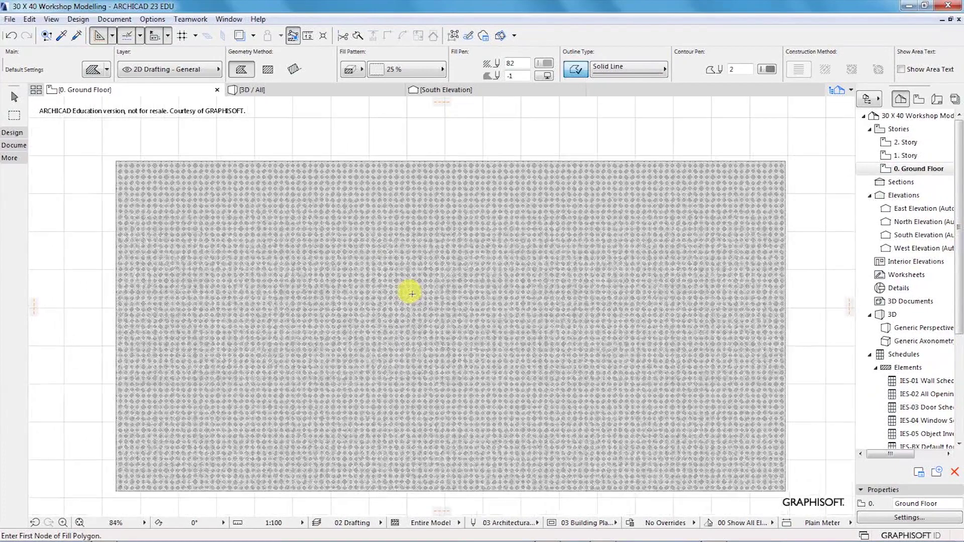
scroll(408, 284, "down", 1)
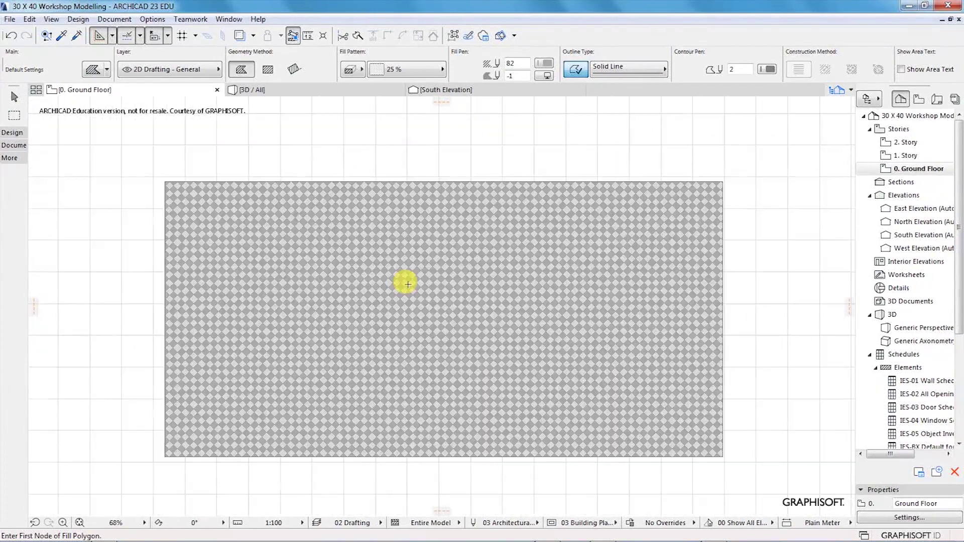
scroll(370, 280, "down", 5)
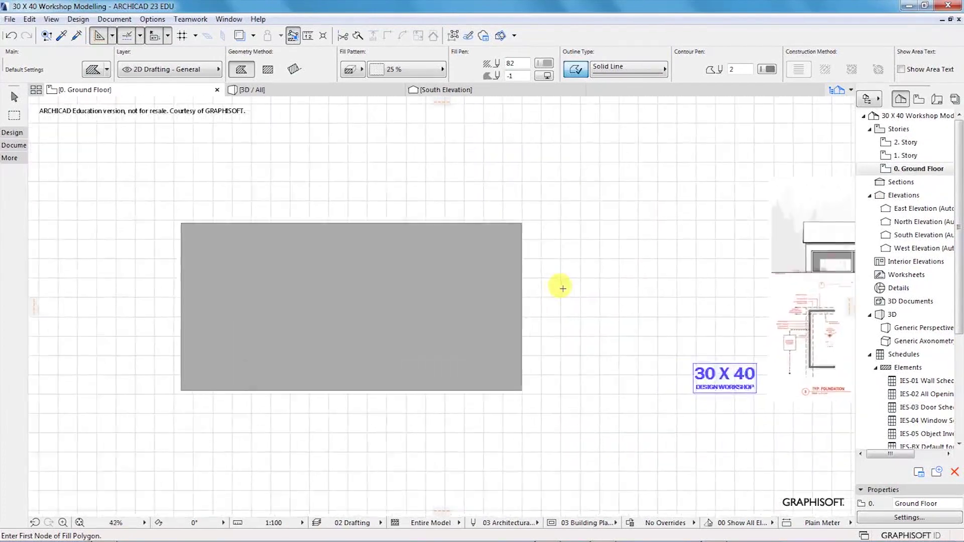
scroll(572, 287, "up", 4)
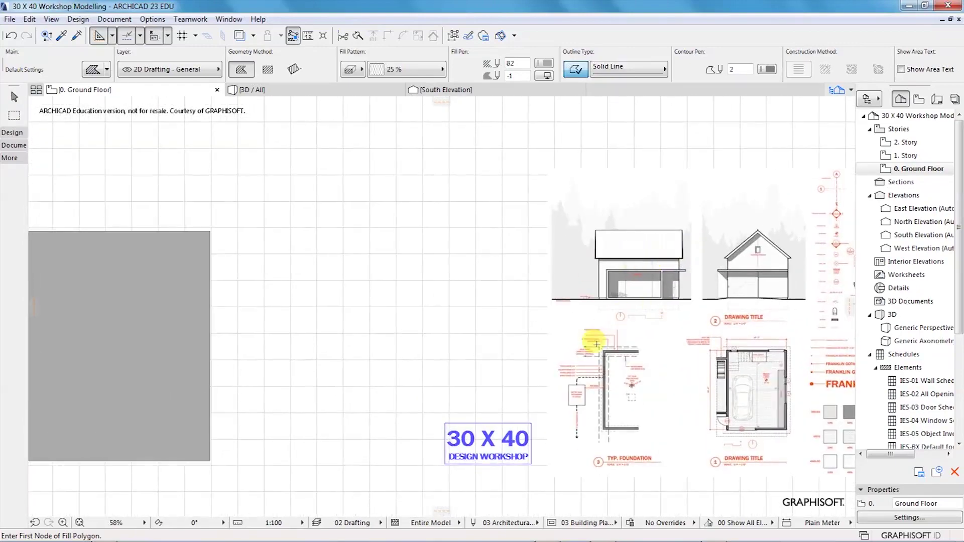
scroll(586, 398, "down", 5)
scroll(358, 336, "up", 2)
scroll(359, 329, "up", 5)
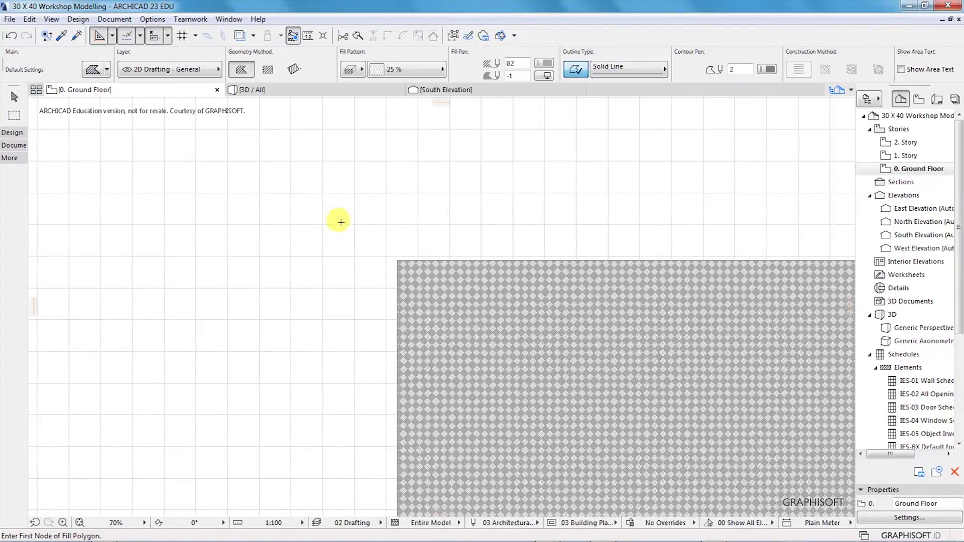
scroll(318, 207, "down", 2)
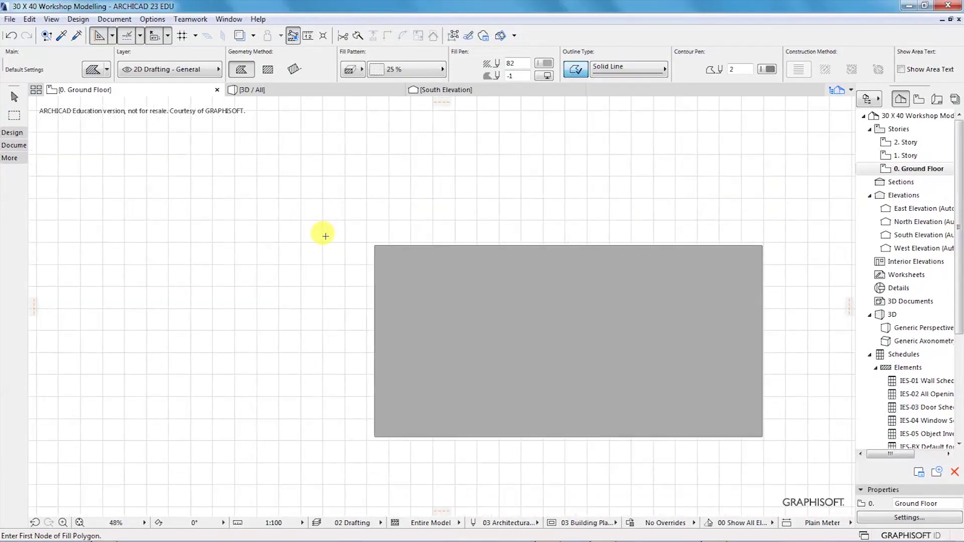
scroll(492, 256, "down", 3)
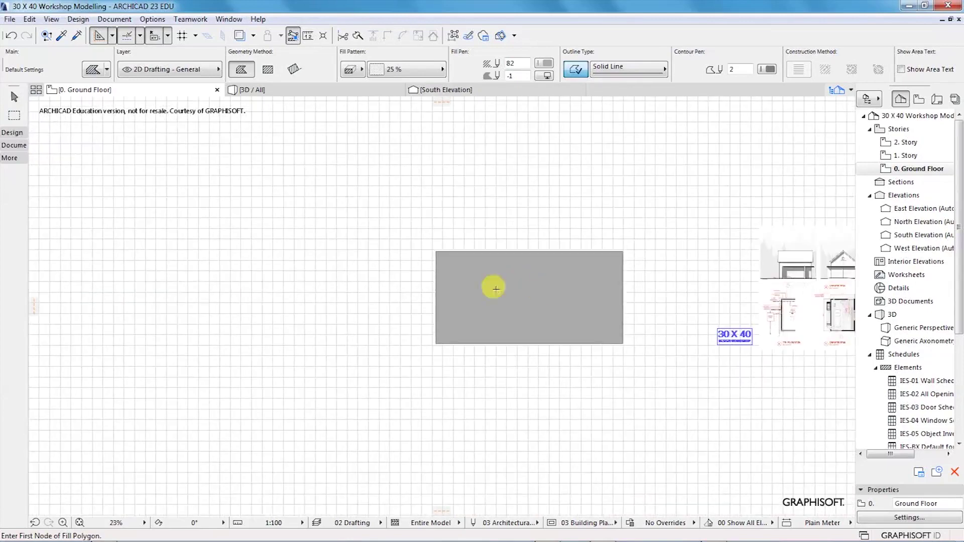
scroll(251, 284, "up", 3)
scroll(315, 266, "up", 1)
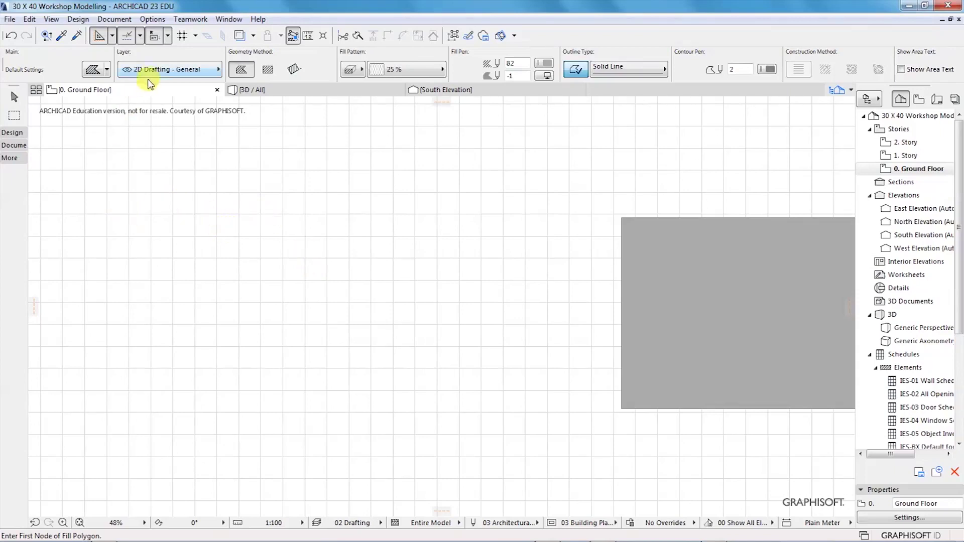
- Open the Fills attribute settings and create a new image fill named Wood - MDF
left_click(152, 19)
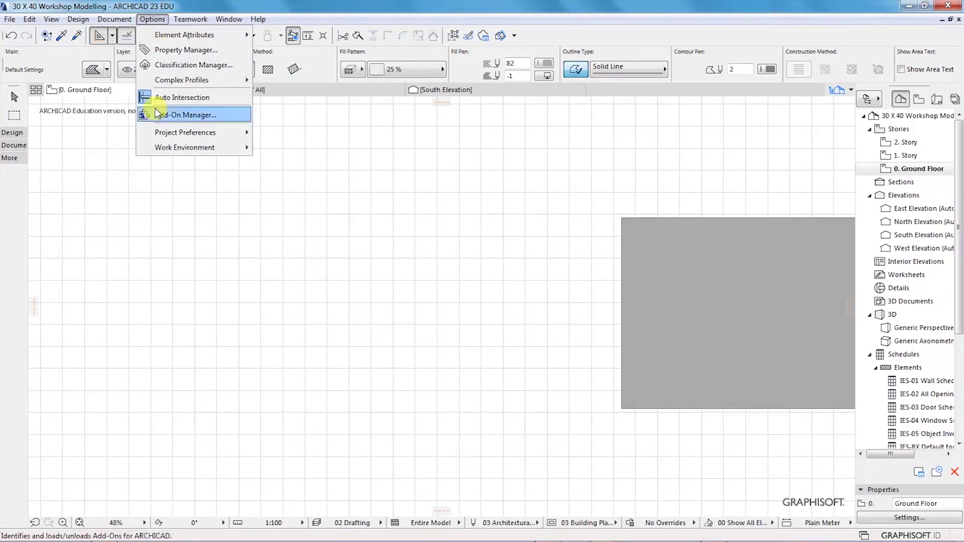
mouse_move(167, 41)
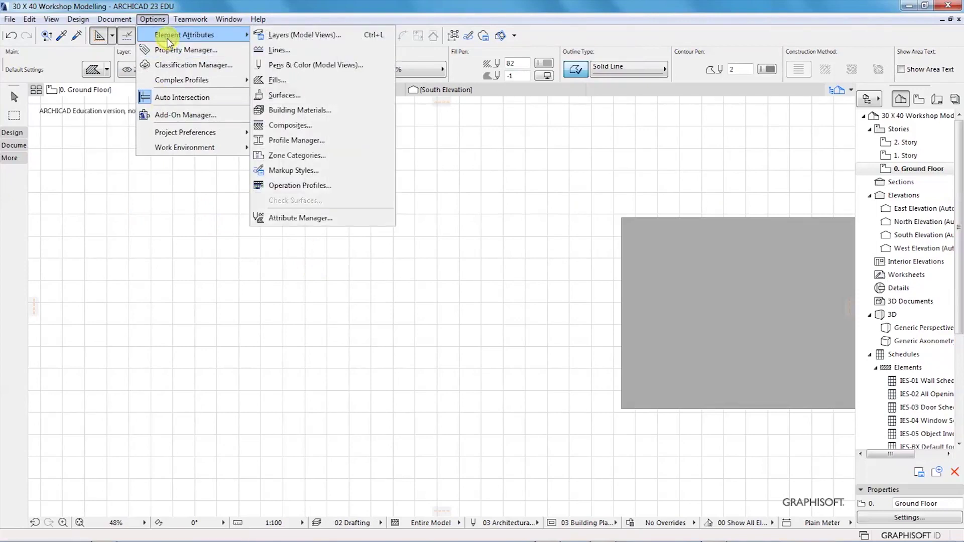
left_click(276, 80)
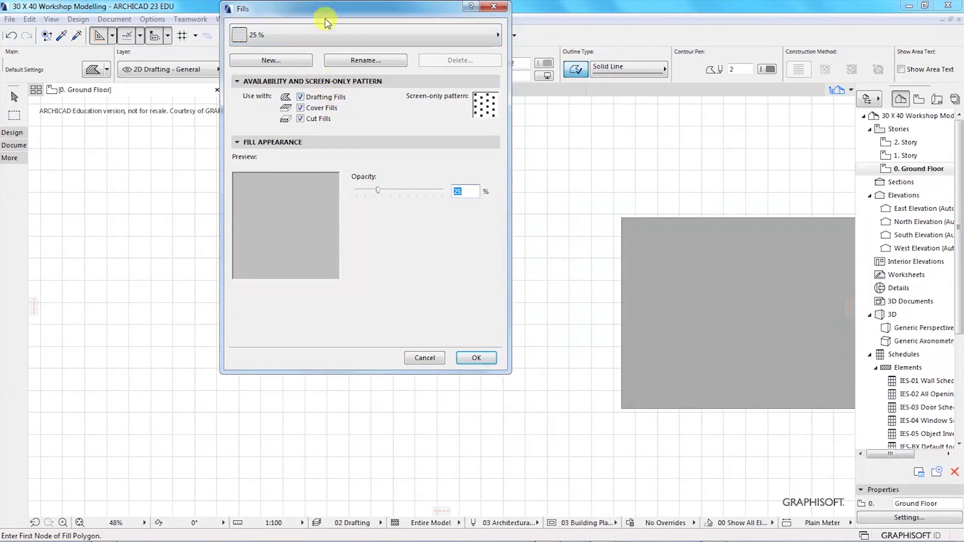
left_click_drag(328, 13, 336, 107)
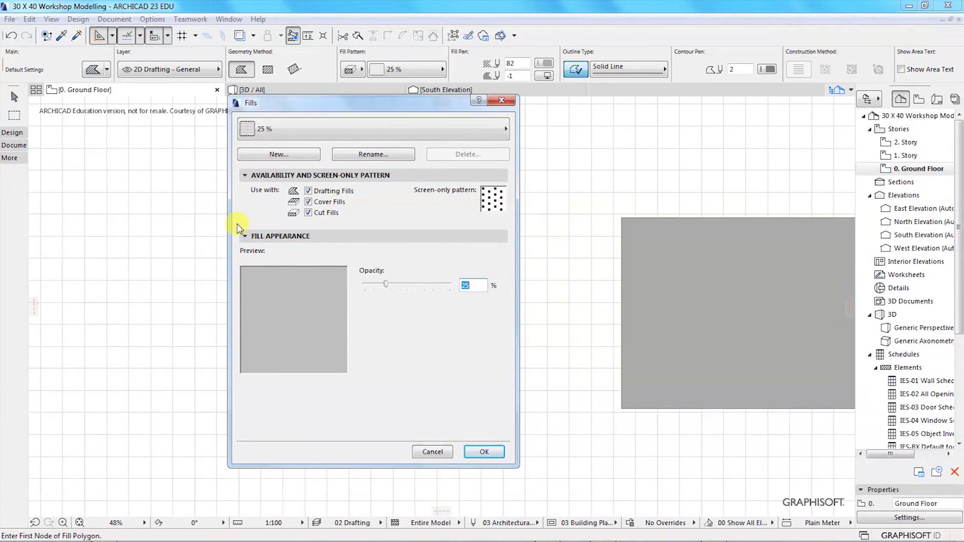
left_click(258, 157)
left_click_drag(455, 142, 378, 203)
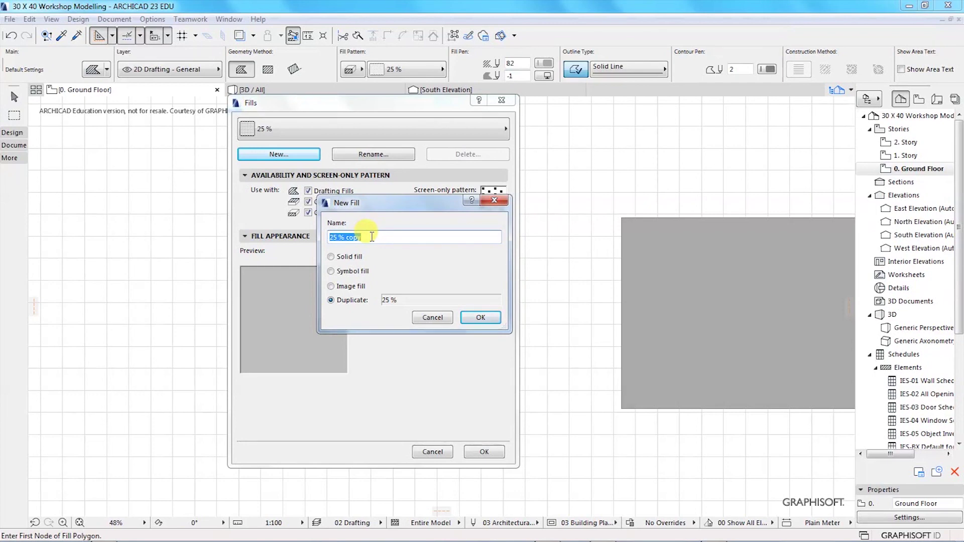
left_click_drag(371, 236, 317, 236)
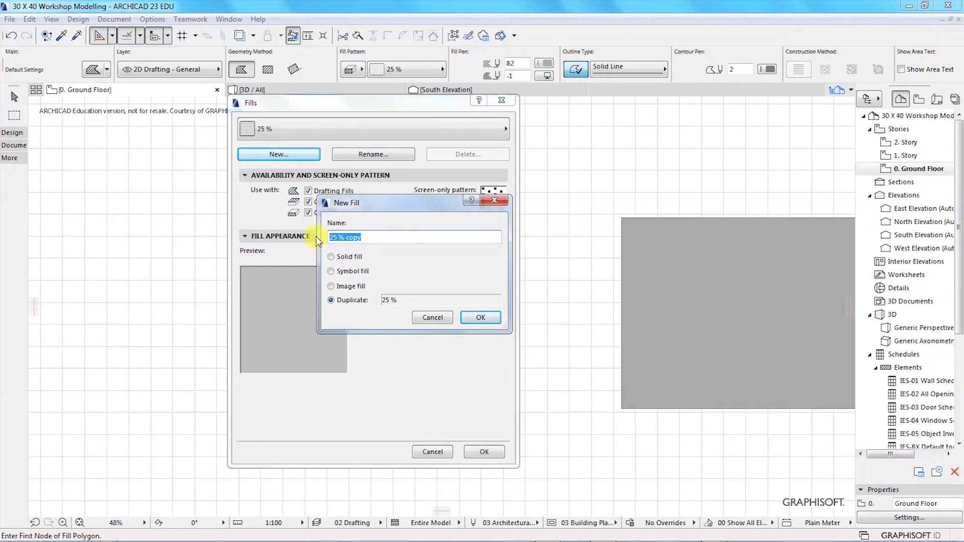
type("Wood")
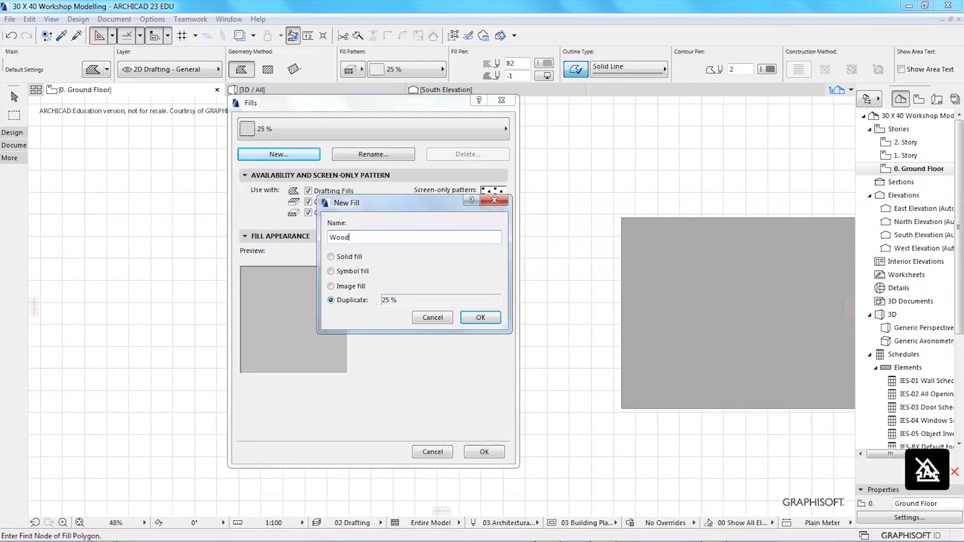
type(" - MDF")
left_click(330, 291)
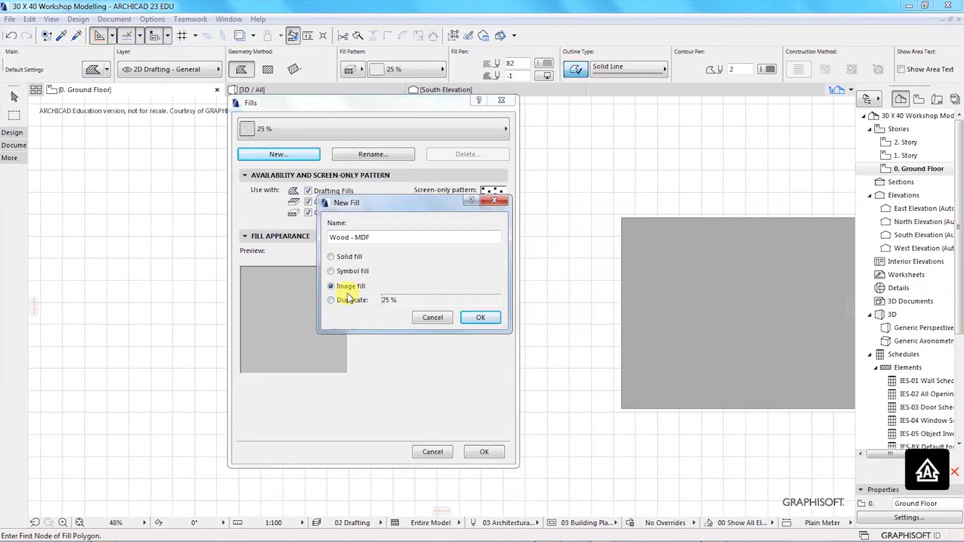
left_click(481, 318)
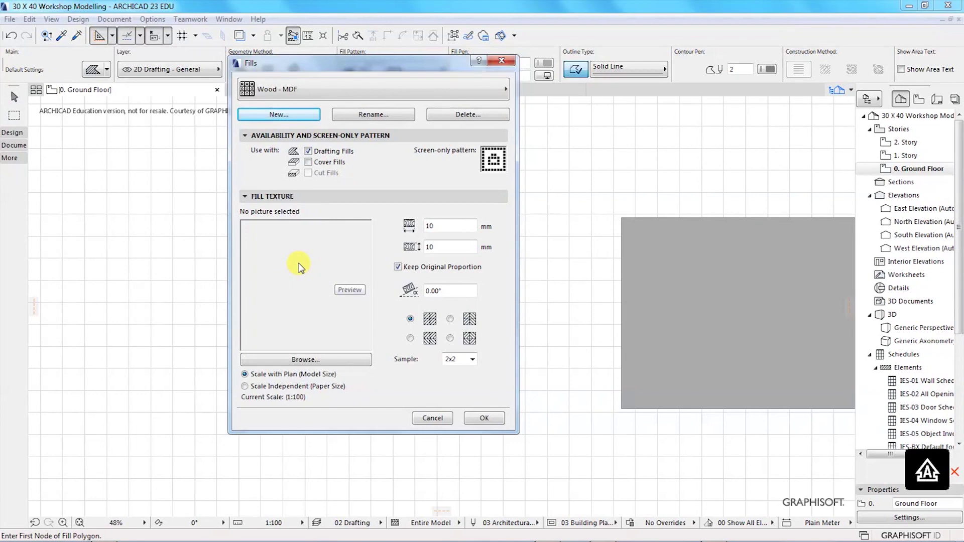
- Browse the Surface Catalog 23 texture folders in ARCHICAD Library 23 for an image for the Wood - MDF fill
left_click(243, 226)
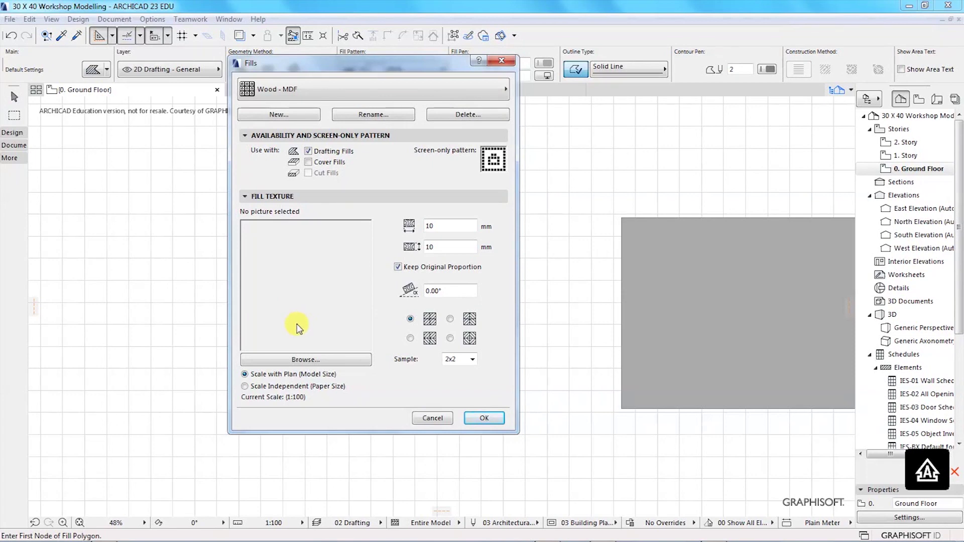
left_click(301, 360)
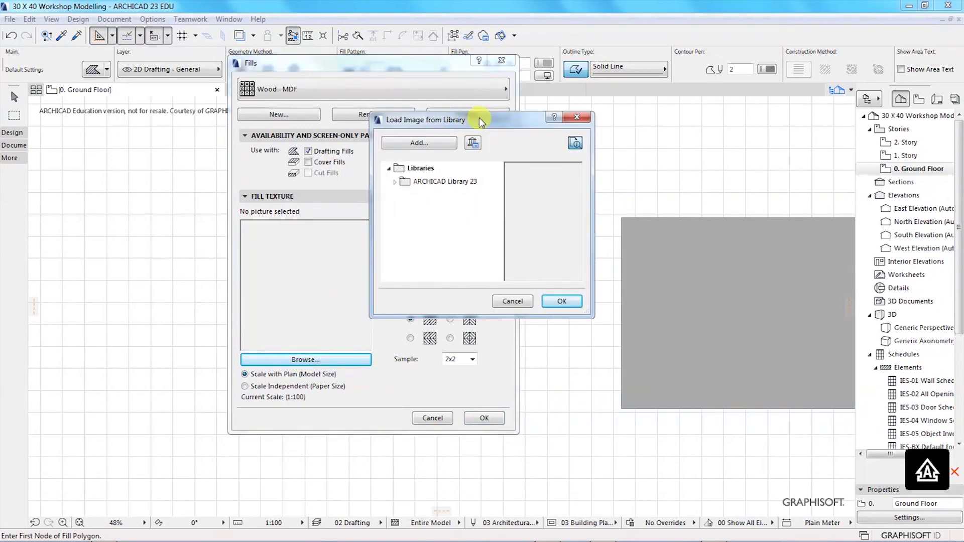
left_click_drag(493, 124, 406, 176)
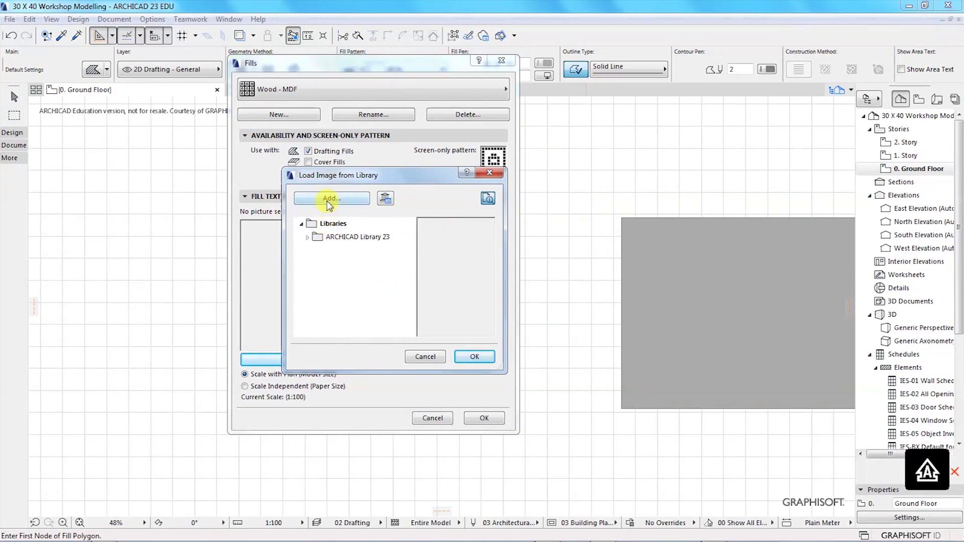
double_click(349, 239)
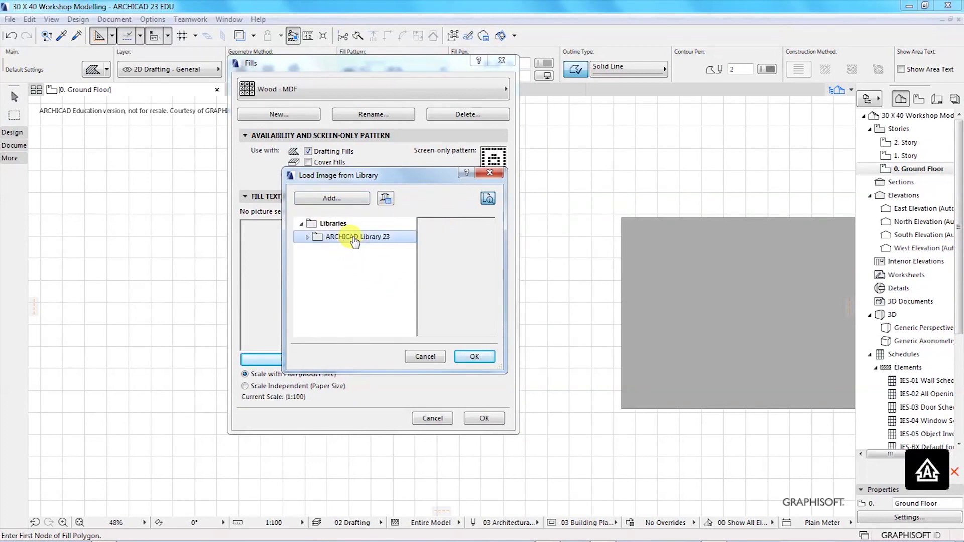
double_click(366, 250)
double_click(362, 264)
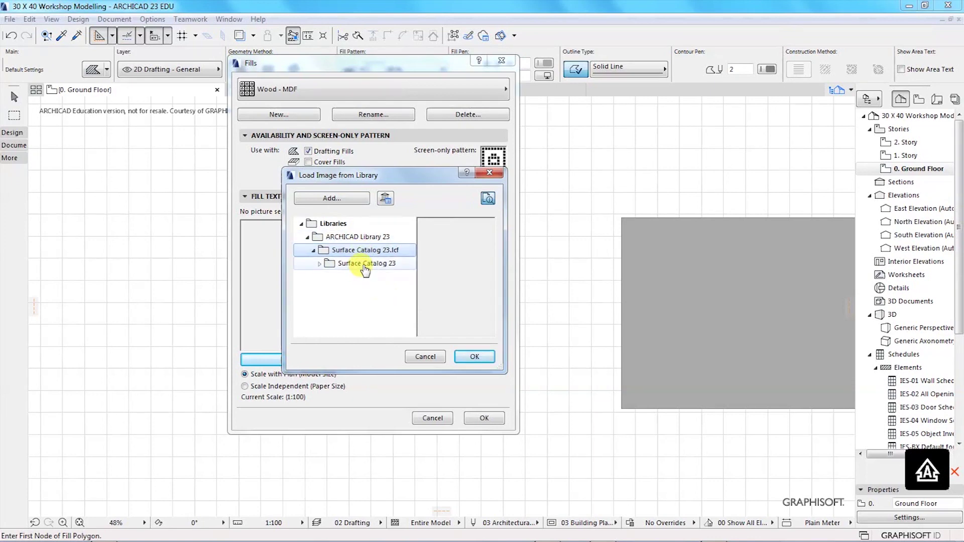
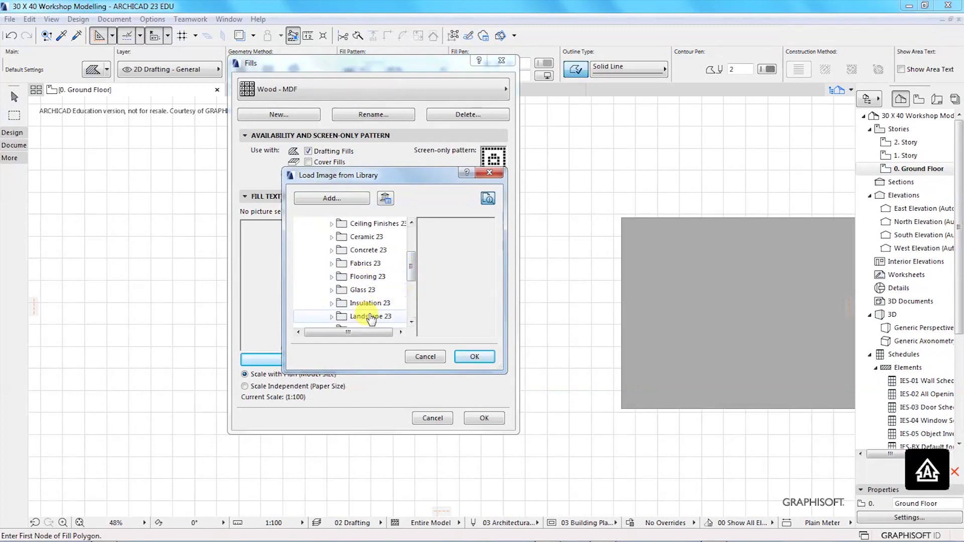
left_click(411, 322)
left_click(411, 322)
left_click(411, 322)
left_click(411, 322)
scroll(309, 261, "up", 4)
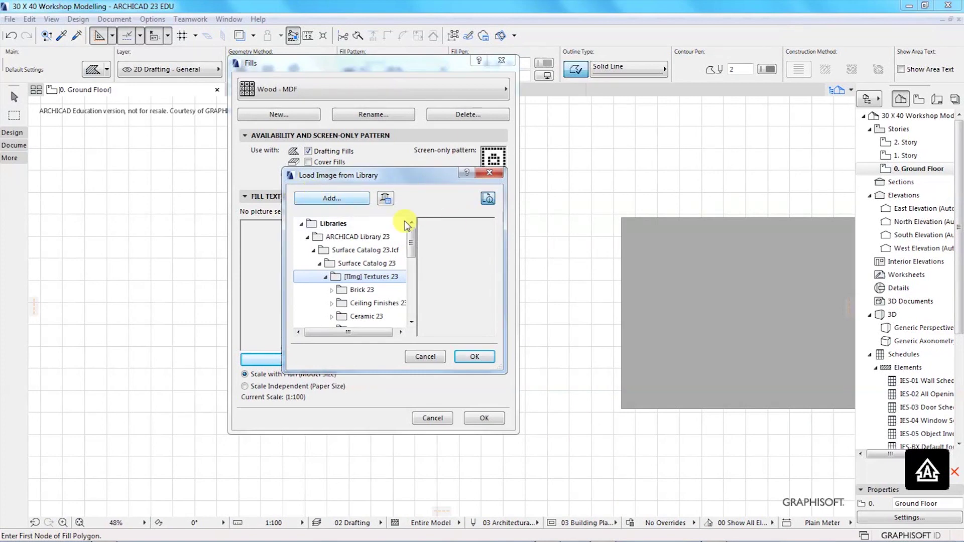
- Start adding an image file to the library and search the folders on drive G: for the MDF texture
left_click(325, 198)
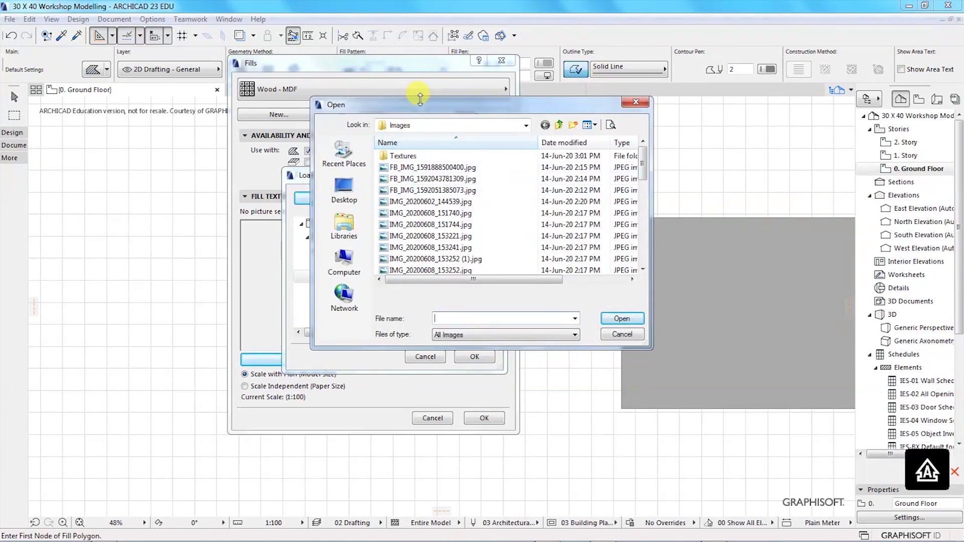
left_click_drag(419, 107, 349, 140)
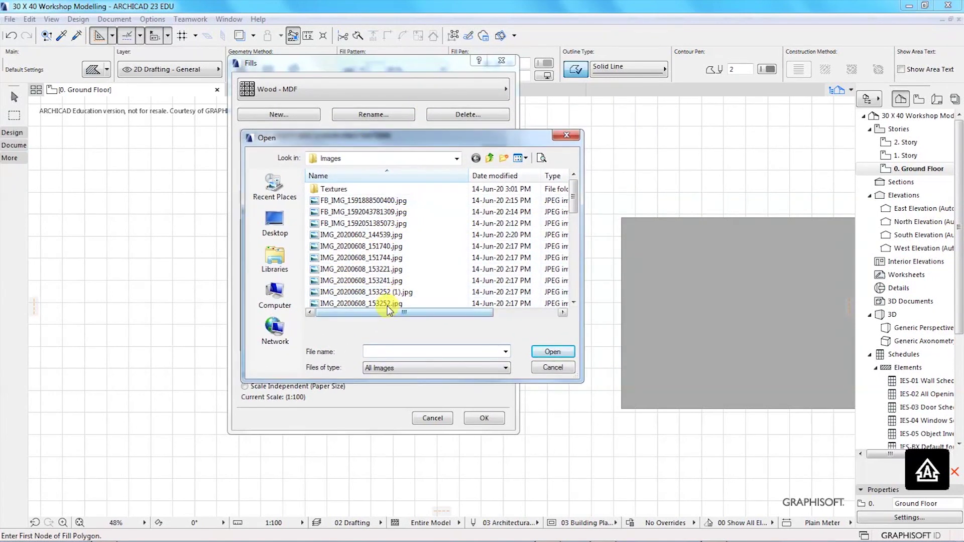
left_click(273, 300)
double_click(361, 302)
scroll(362, 303, "down", 10)
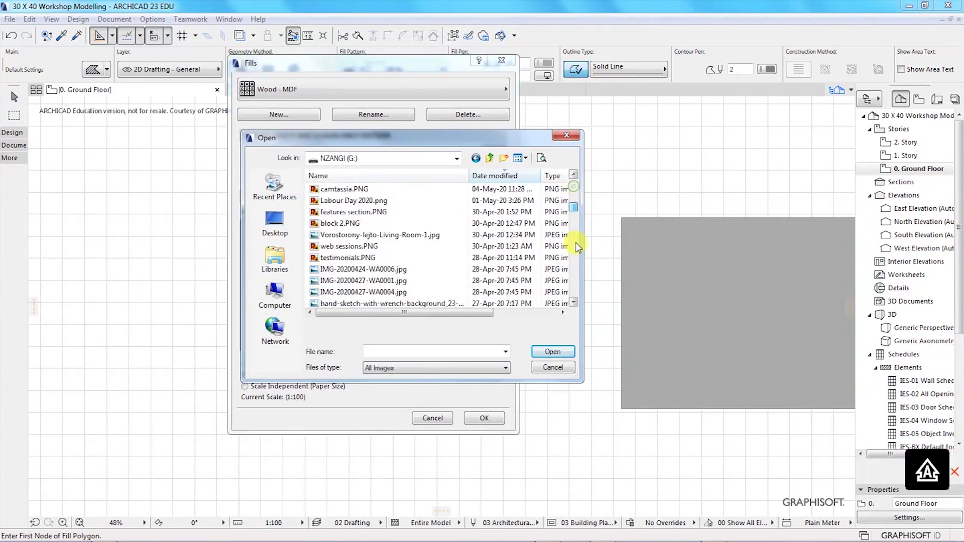
scroll(577, 246, "up", 10)
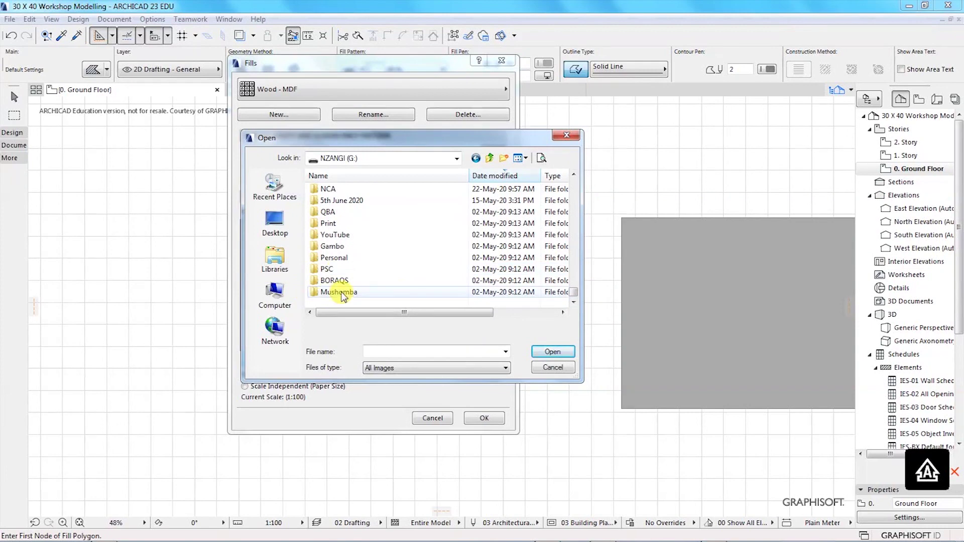
left_click(333, 224)
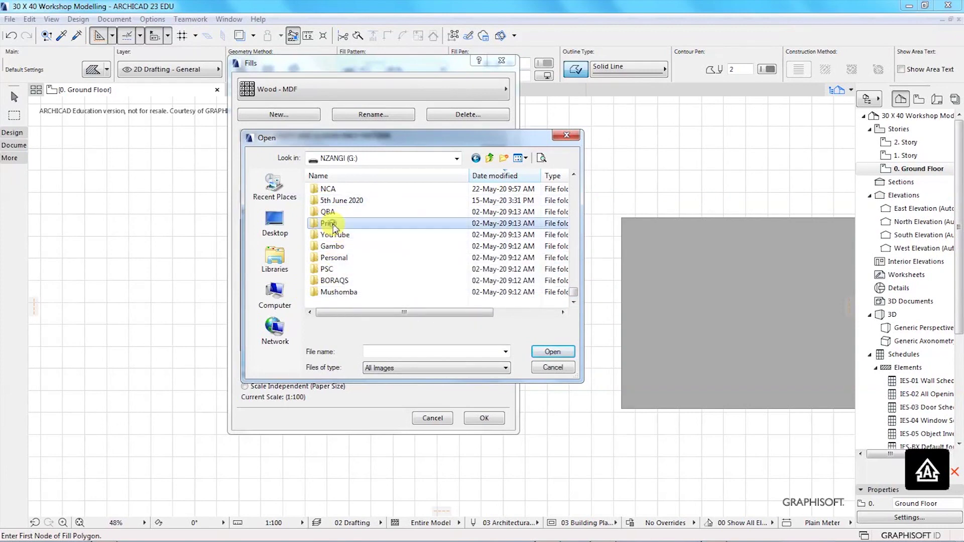
double_click(333, 225)
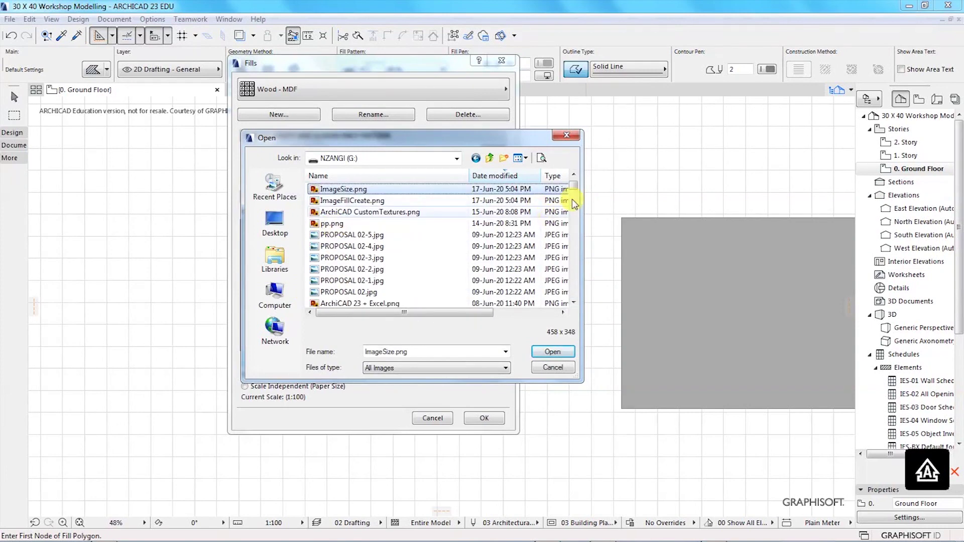
scroll(573, 251, "down", 10)
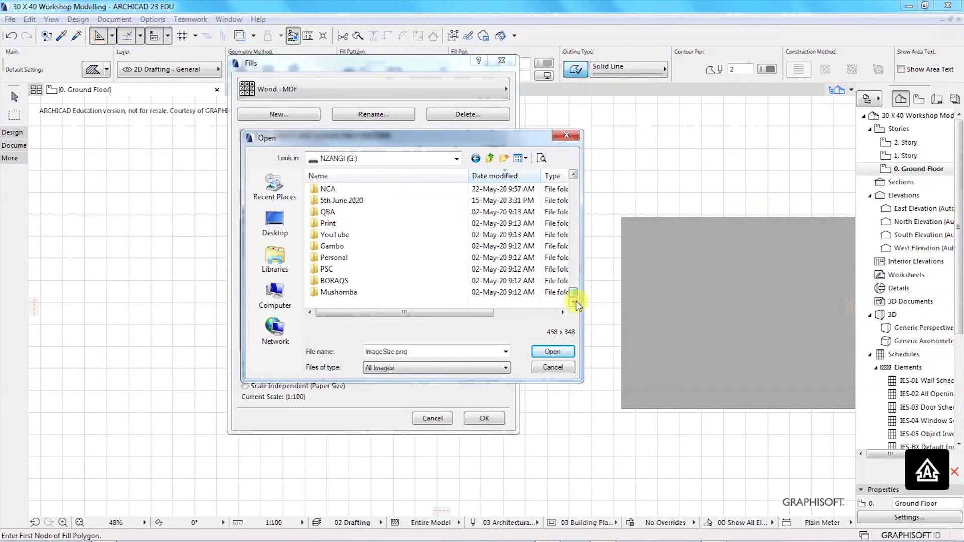
left_click(326, 293)
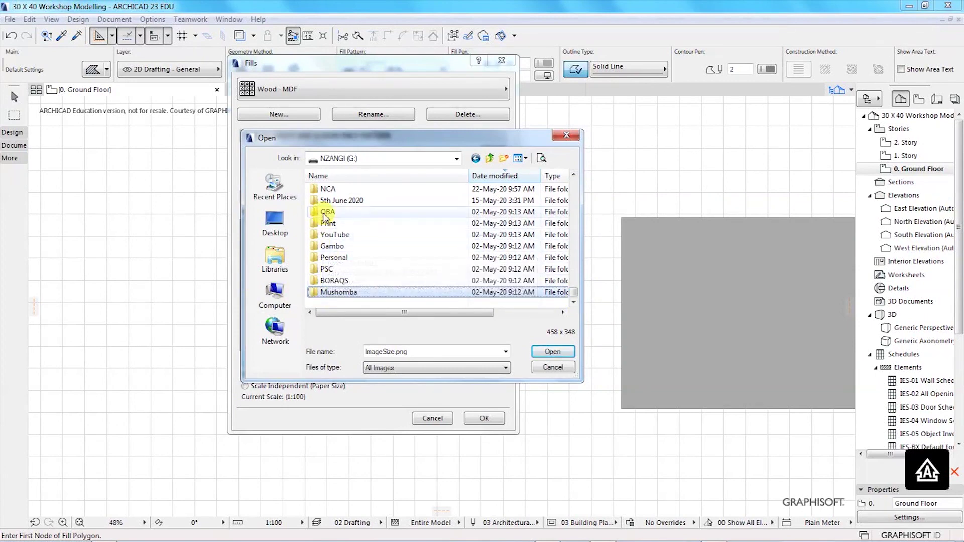
double_click(573, 174)
left_click(574, 174)
left_click(573, 174)
- Add MDF.jpg from the Images folder to the embedded library and load it as the fill's texture
double_click(360, 205)
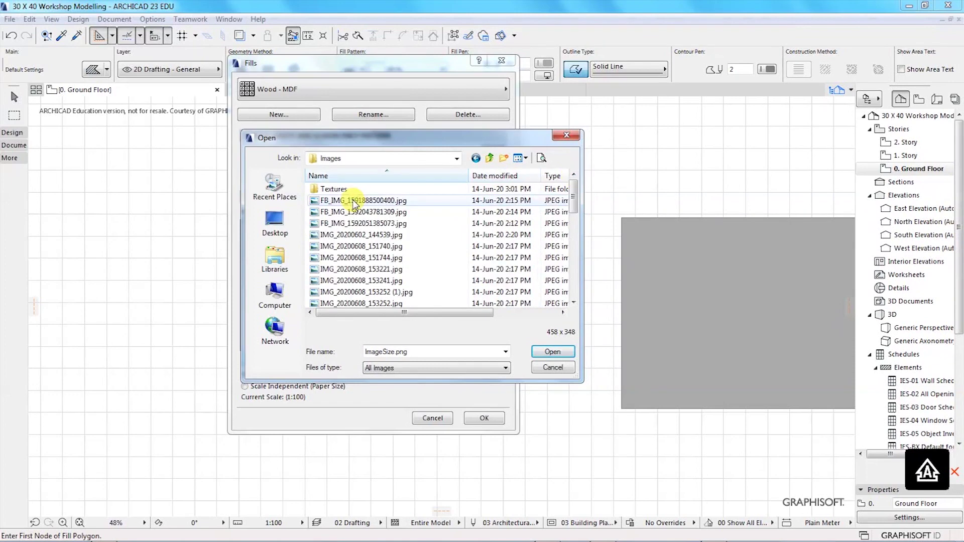
left_click_drag(573, 200, 575, 280)
left_click(341, 258)
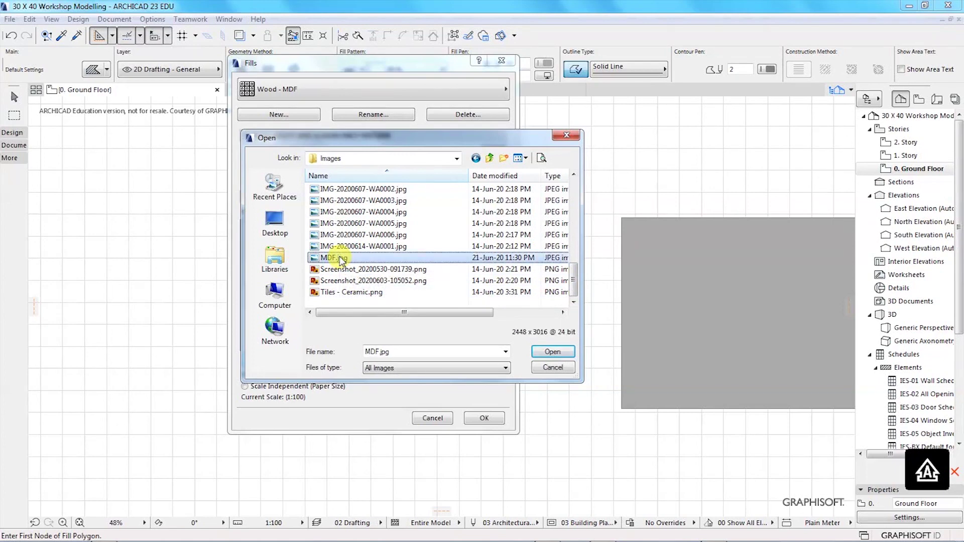
left_click(341, 258)
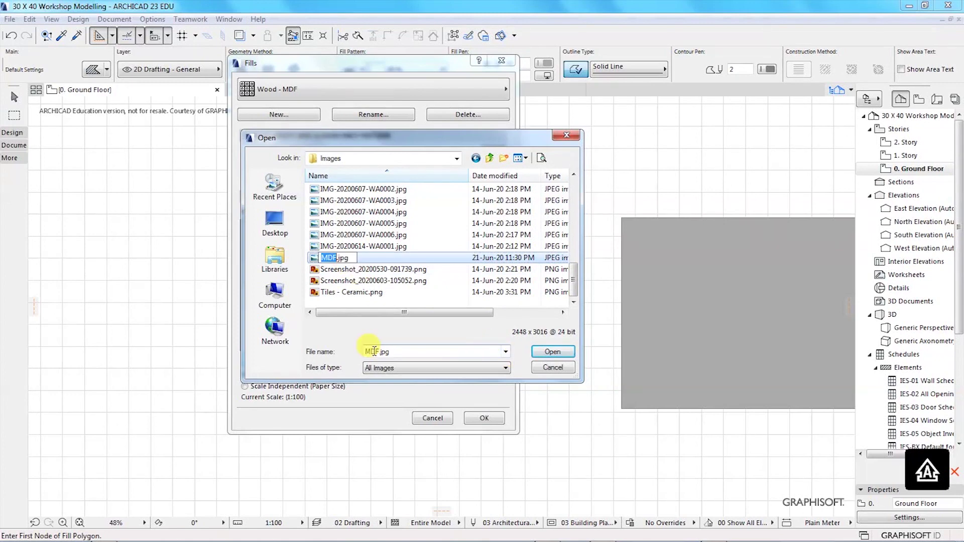
left_click(554, 351)
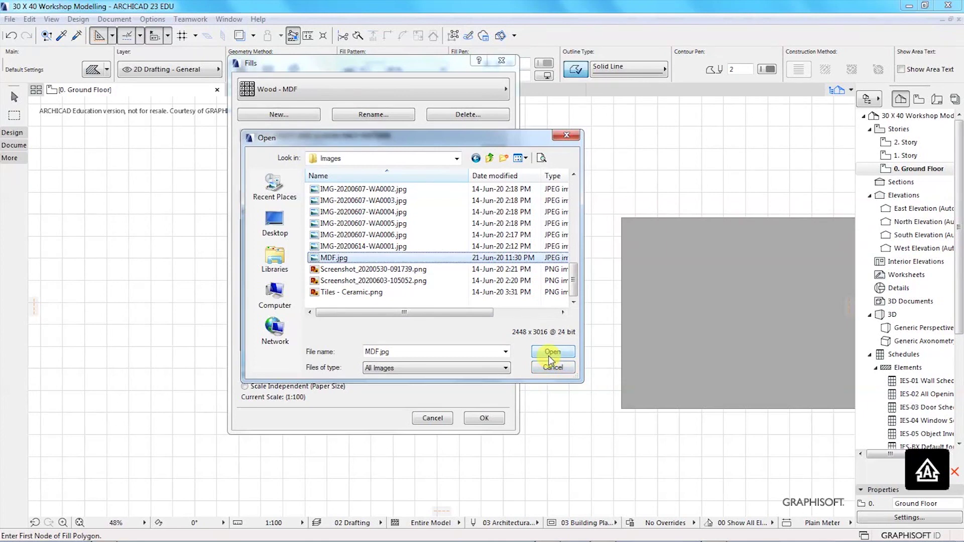
left_click(549, 353)
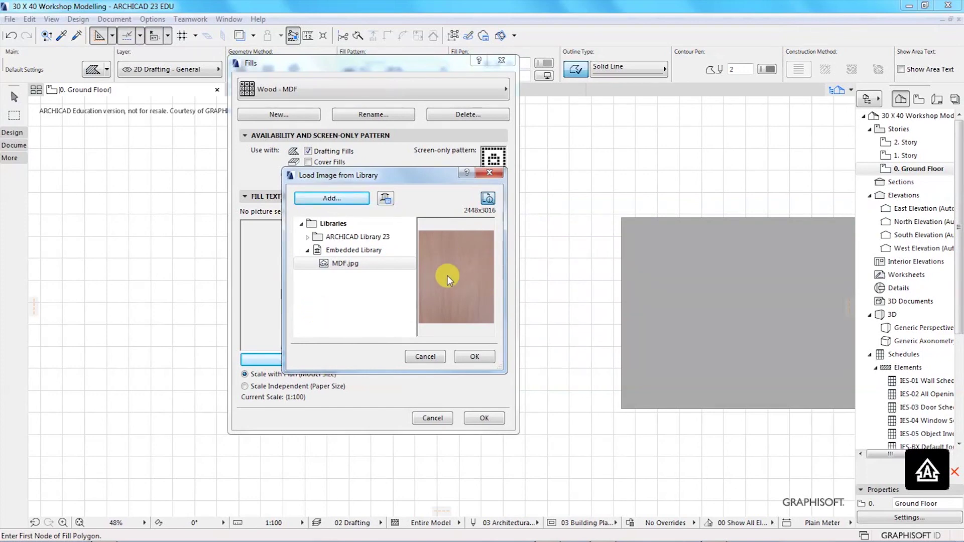
left_click(471, 356)
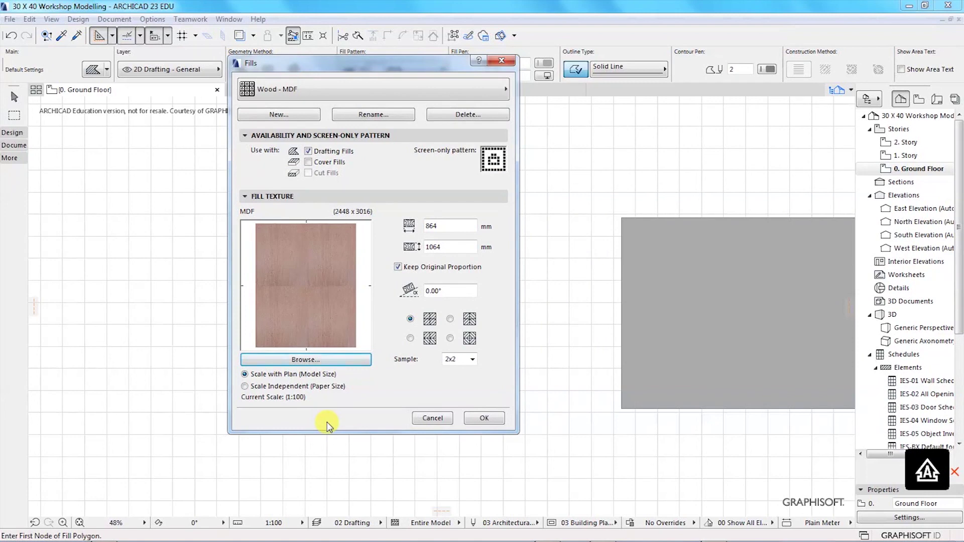
- Try the 3x3 sample for the MDF texture preview and set the sample to 1x1
left_click(467, 359)
left_click(475, 358)
left_click(476, 390)
left_click(472, 359)
left_click(449, 369)
- Try a texture width of 1000 mm, then set it to 500 mm with Keep Original Proportion enabled
left_click_drag(460, 225, 395, 227)
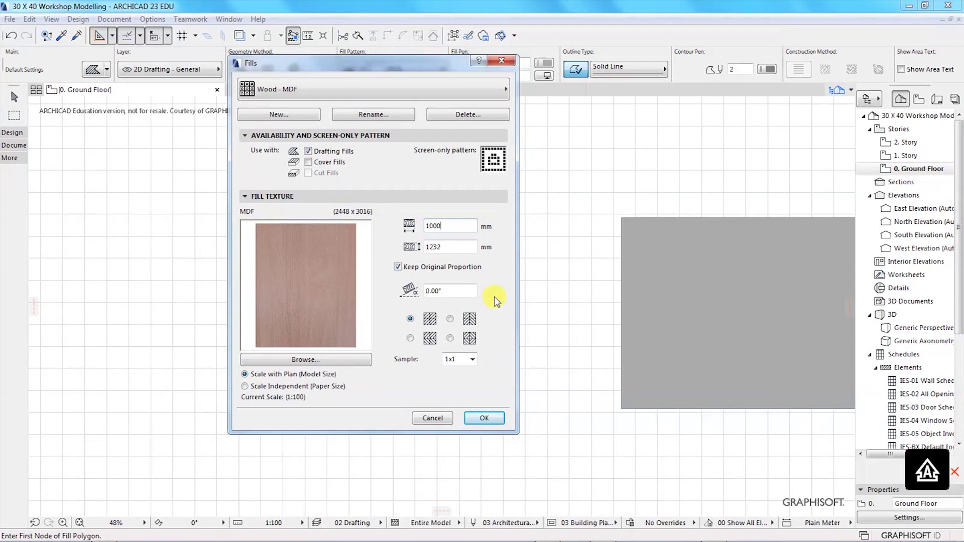
left_click_drag(444, 226, 397, 227)
type("5")
key("Tab")
left_click(397, 267)
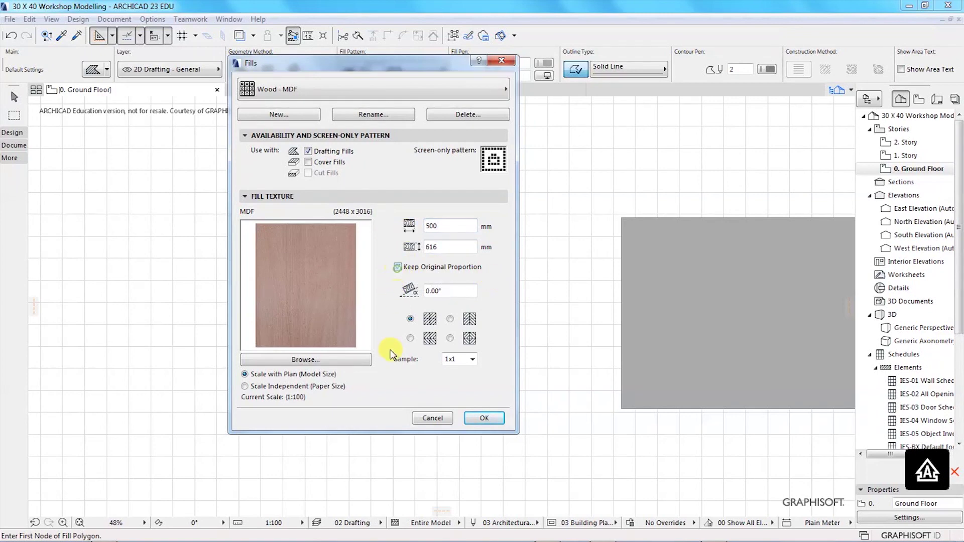
left_click(398, 269)
- Compare the mirroring methods in a 2x2 sample, keep the unmirrored one with a 1x1 sample, and save the Wood - MDF fill
left_click(410, 319)
left_click(474, 359)
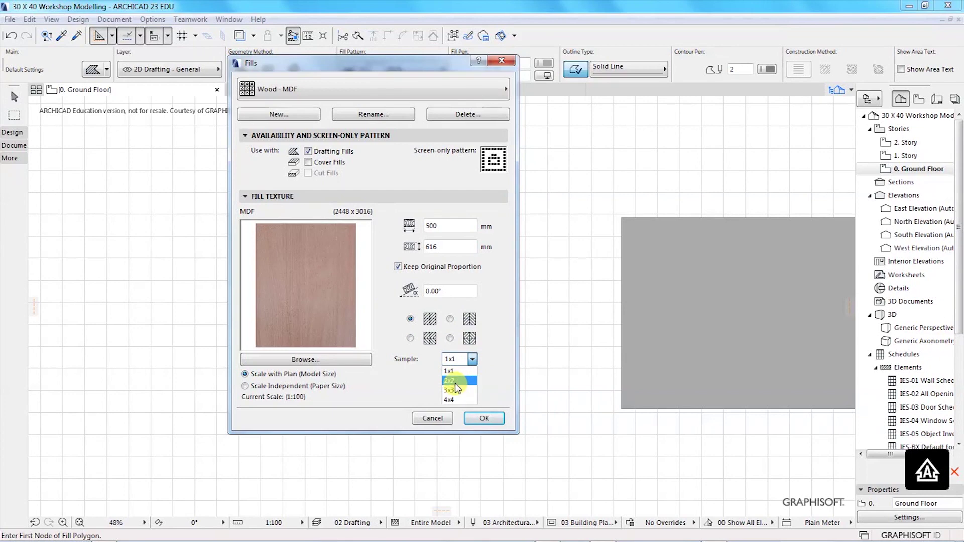
left_click(455, 382)
left_click(450, 319)
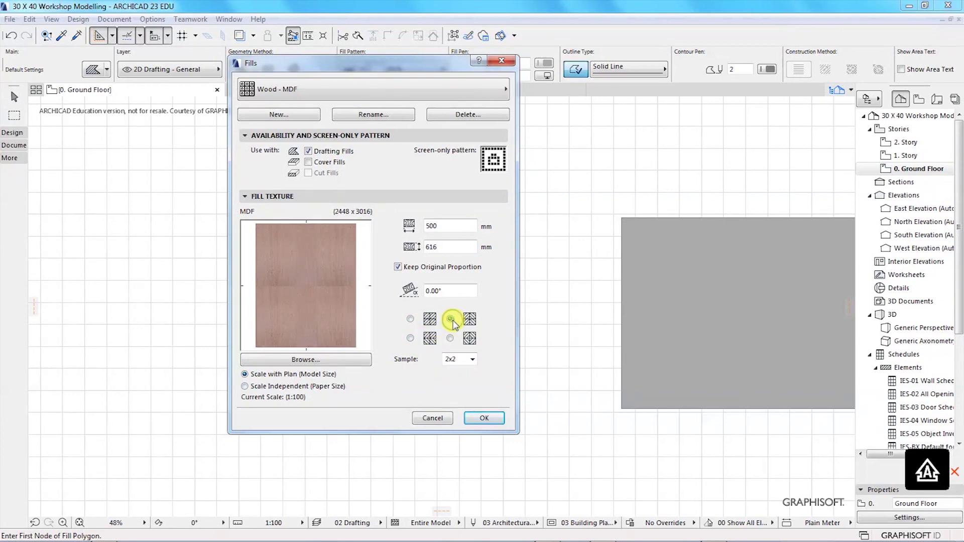
left_click(449, 338)
left_click(472, 359)
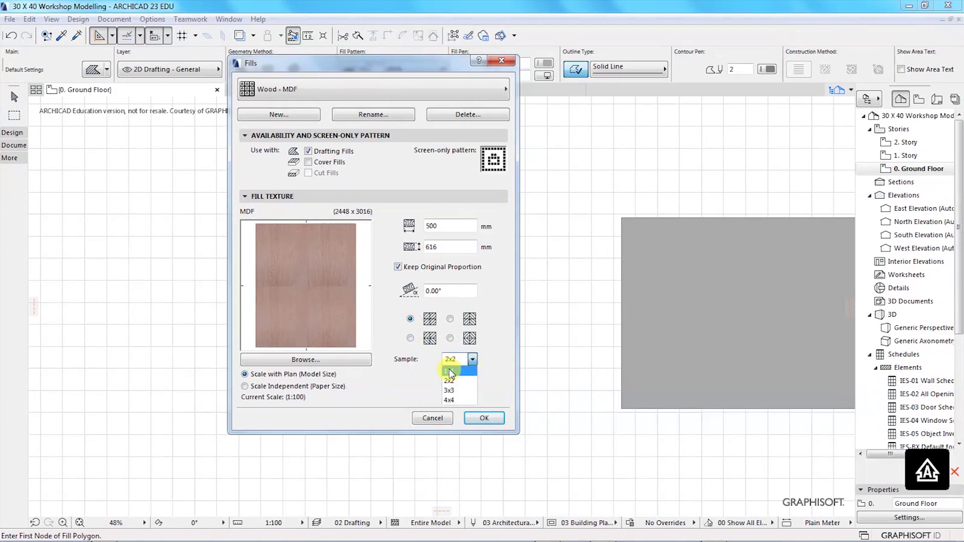
left_click(449, 371)
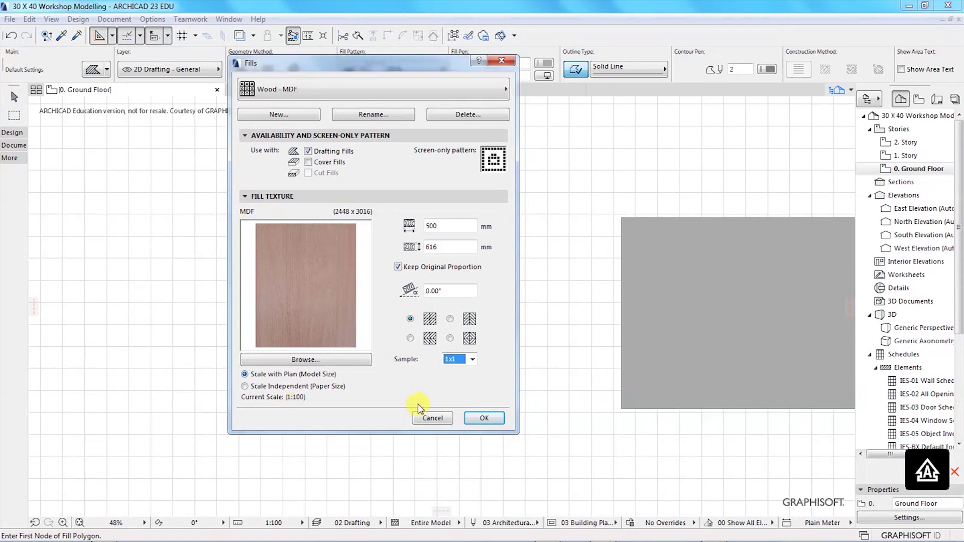
left_click(483, 418)
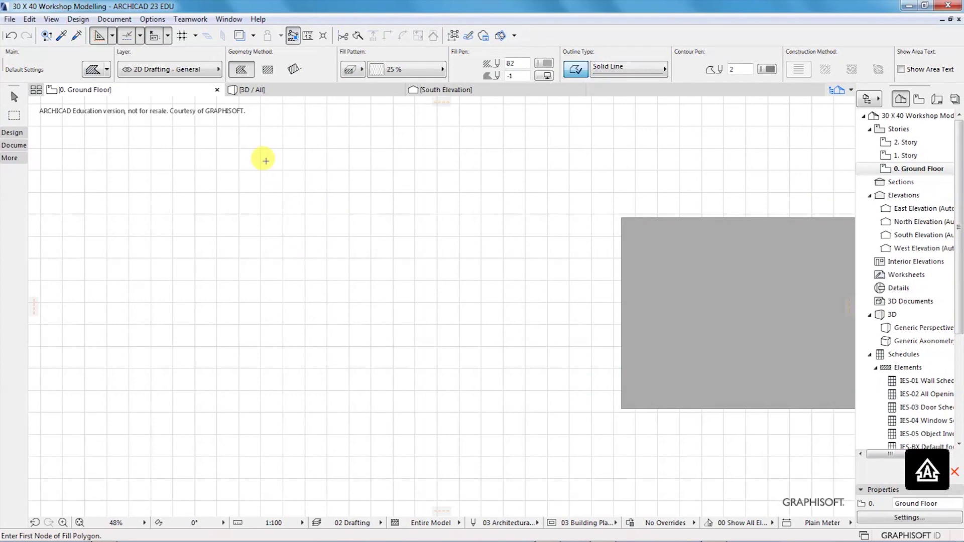
- Show the documenting tools and activate the Fill tool
left_click(11, 145)
left_click(107, 20)
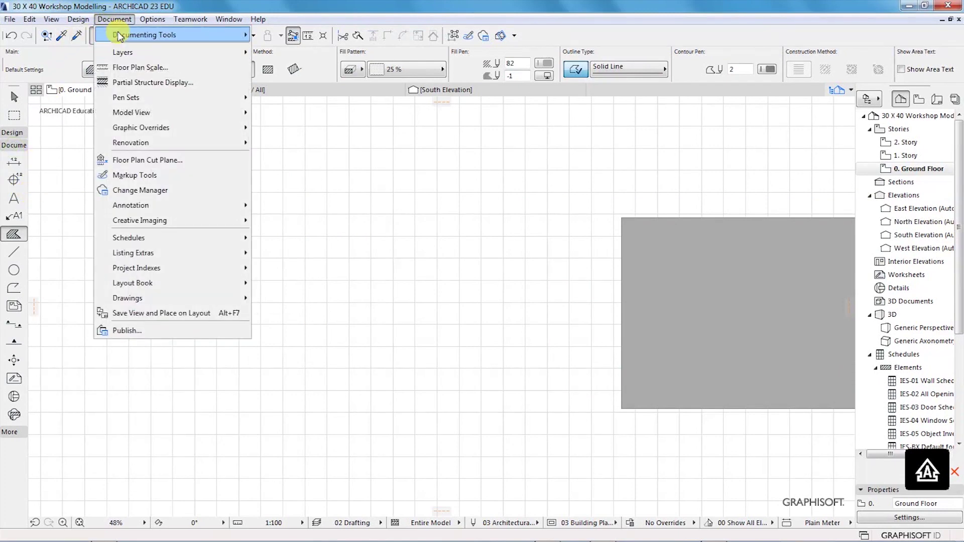
mouse_move(121, 31)
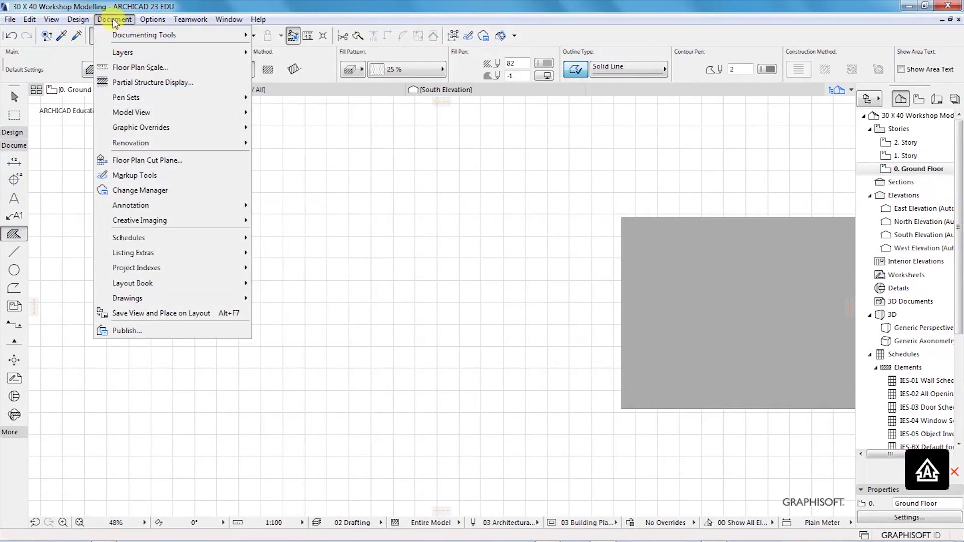
left_click(113, 20)
left_click(114, 20)
mouse_move(145, 41)
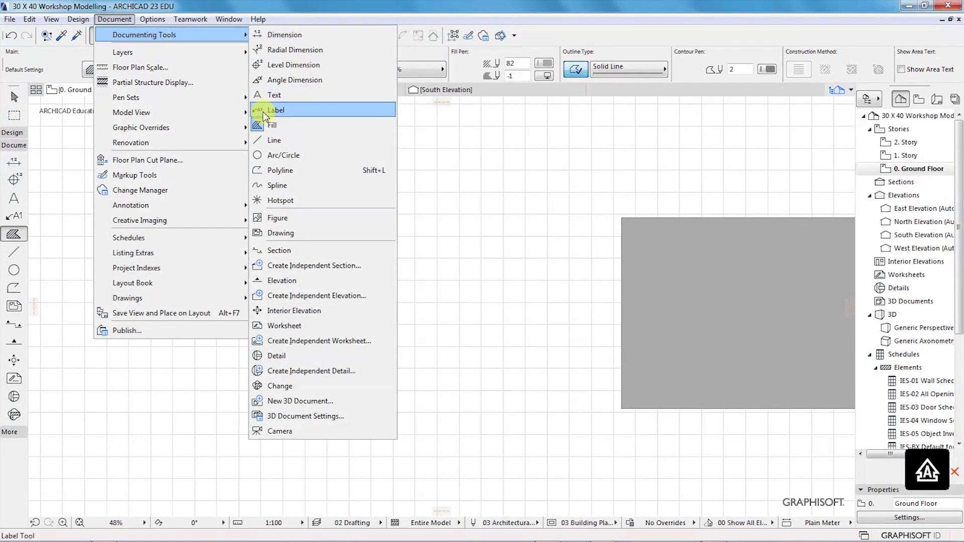
left_click(267, 124)
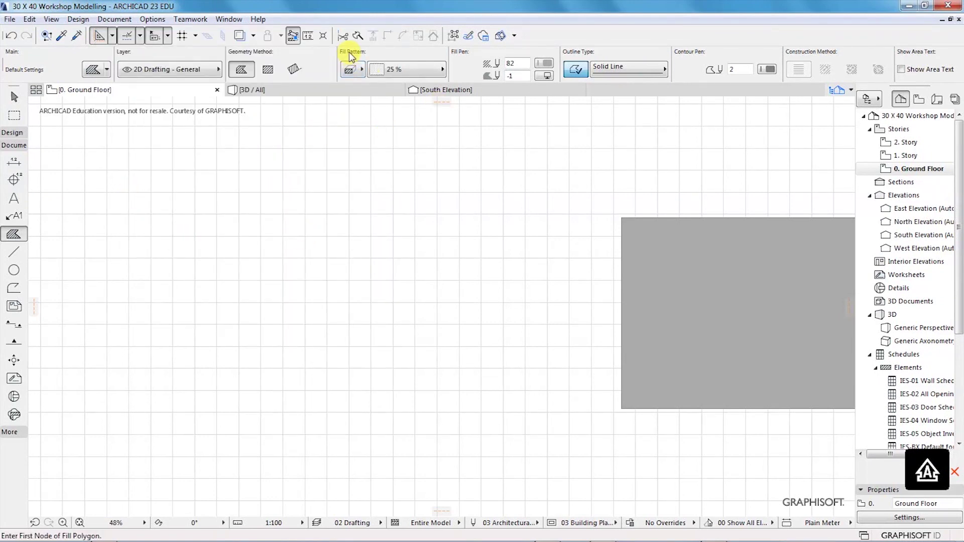
- Set the fill category to drafting fills and browse the available patterns for the Wood - MDF image fill
left_click(361, 70)
left_click(375, 68)
left_click(362, 70)
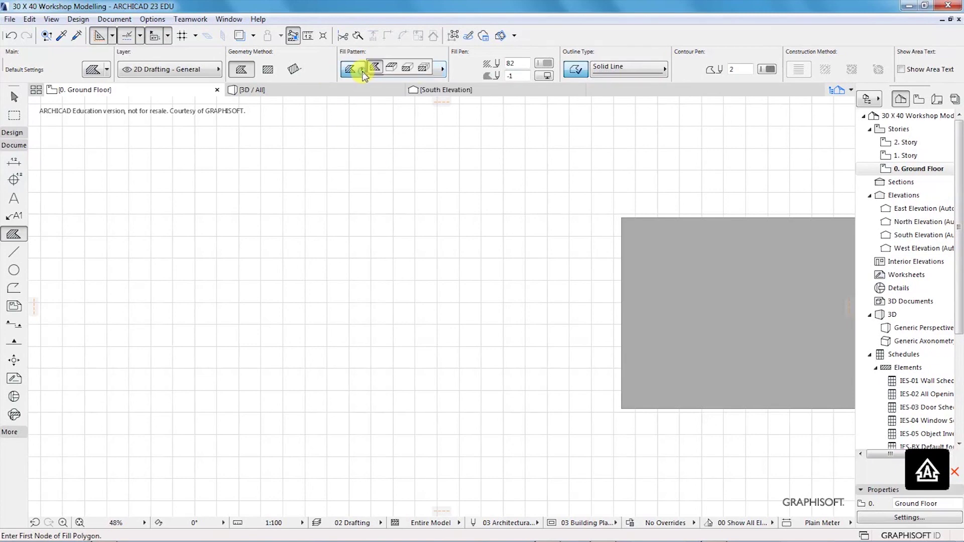
left_click(362, 73)
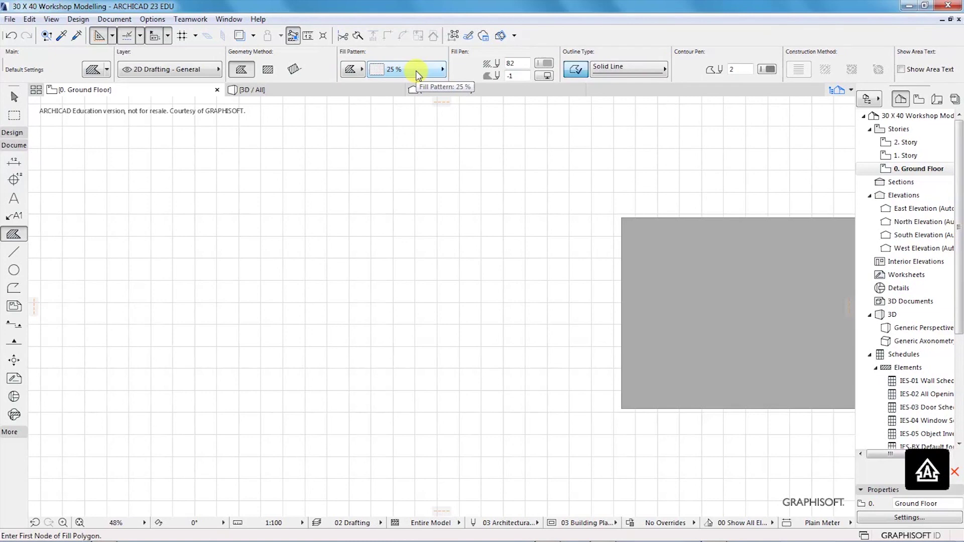
left_click(443, 69)
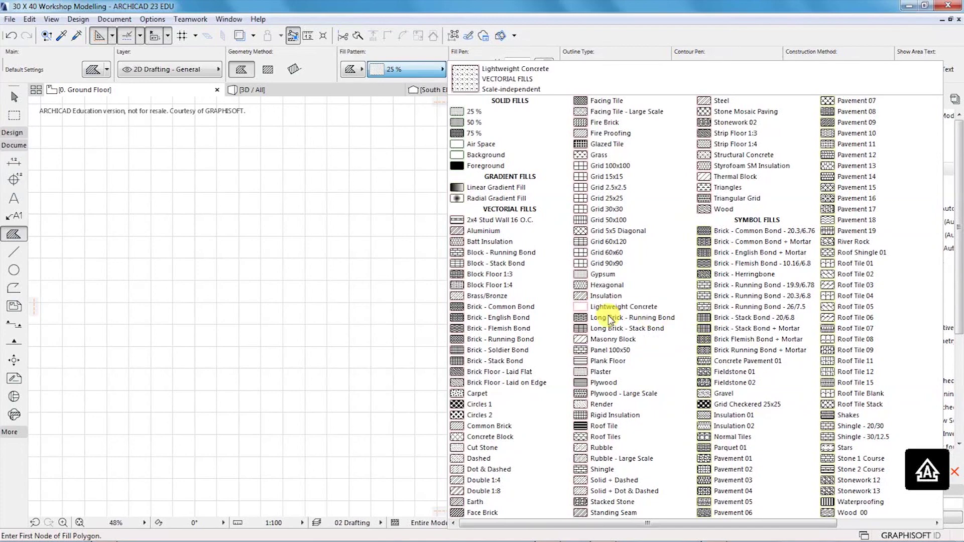
scroll(611, 320, "down", 1)
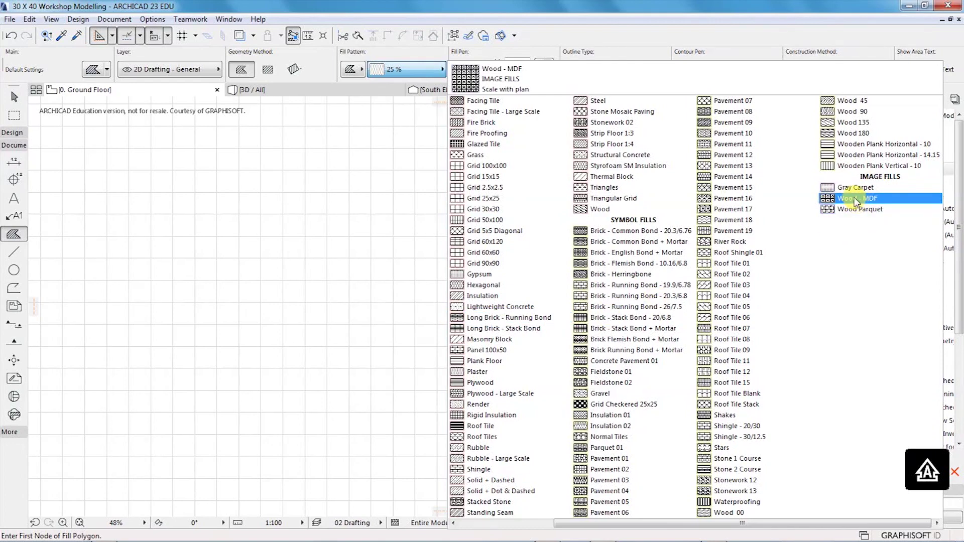
left_click(360, 195)
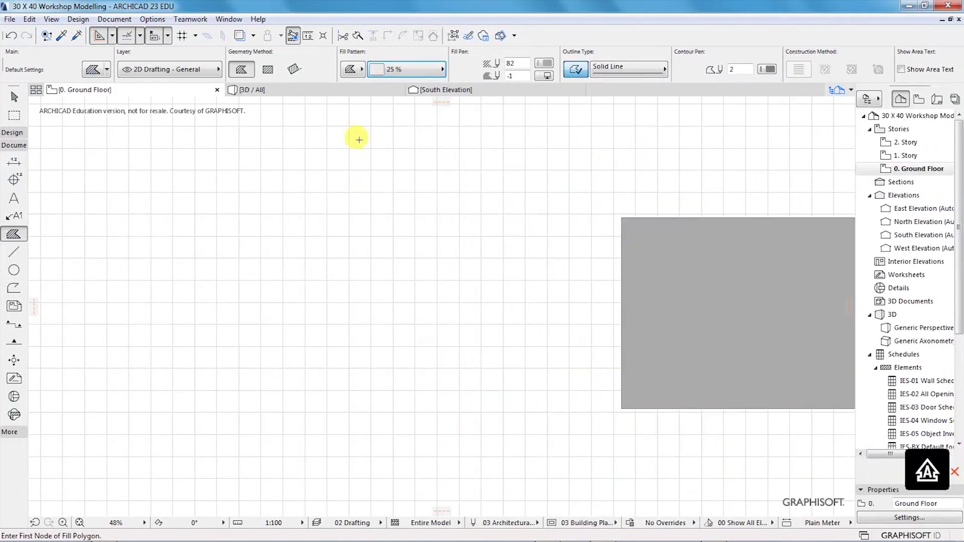
- Draw an irregular four-sided fill polygon in the empty area beside the gray rectangle
left_click(192, 229)
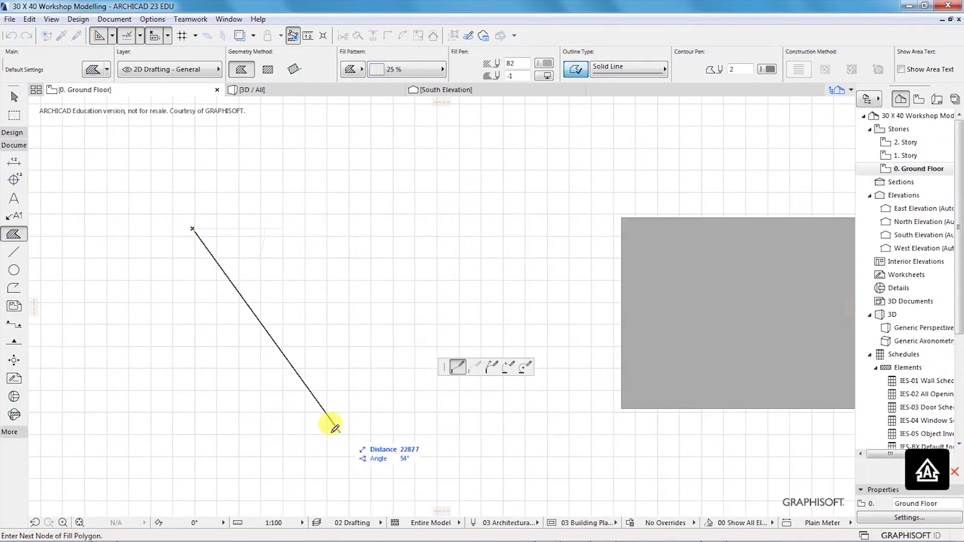
left_click(192, 396)
left_click(432, 440)
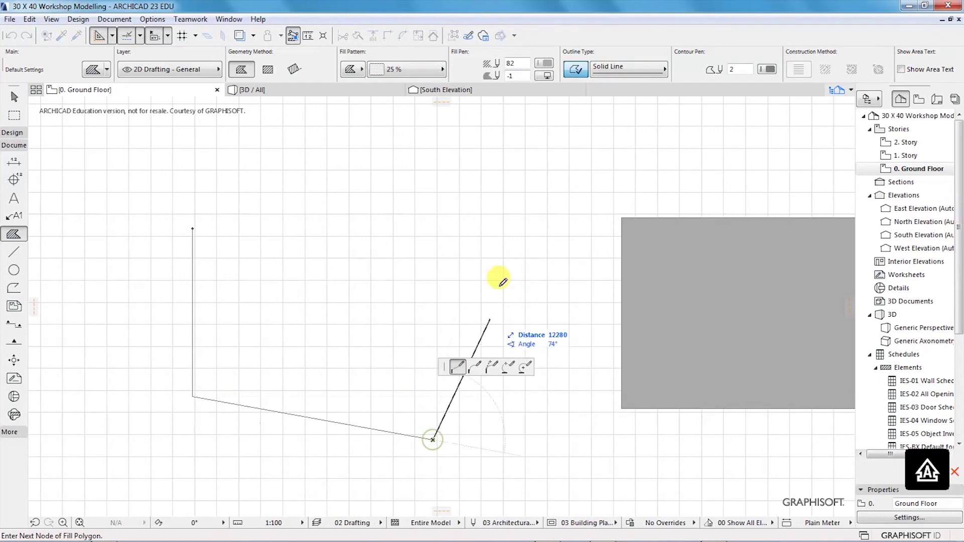
left_click(558, 212)
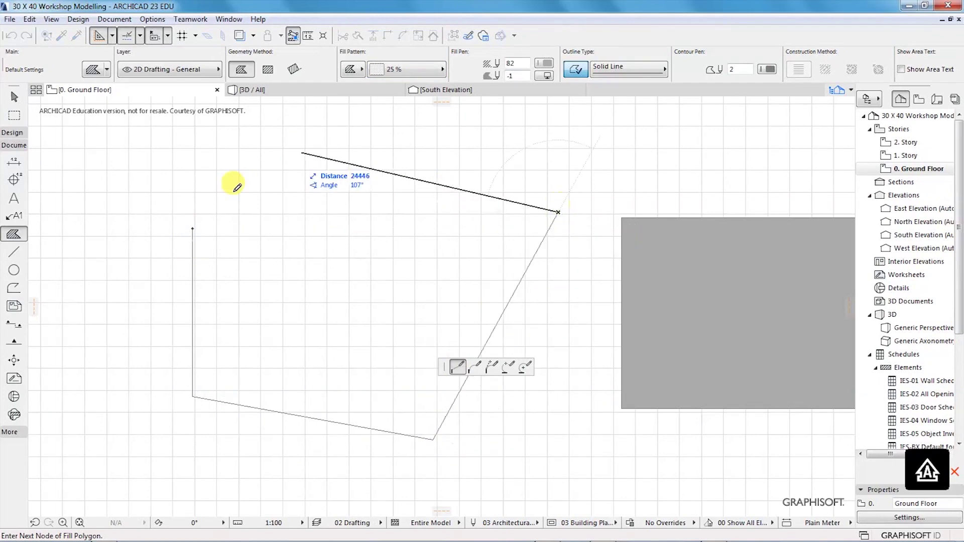
left_click(193, 228)
- Apply the Wood - MDF image fill pattern to the irregular four-sided fill
left_click(370, 294, "shift")
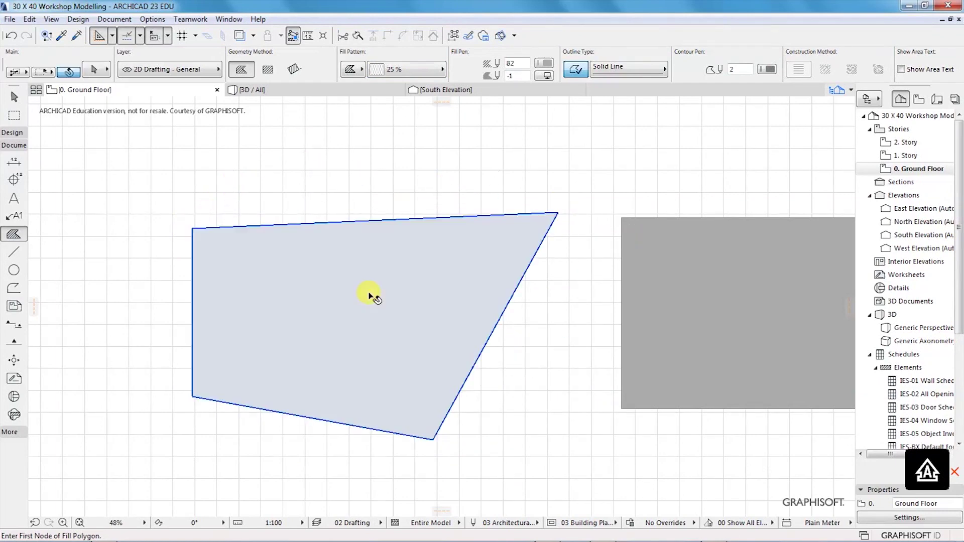
left_click(442, 70)
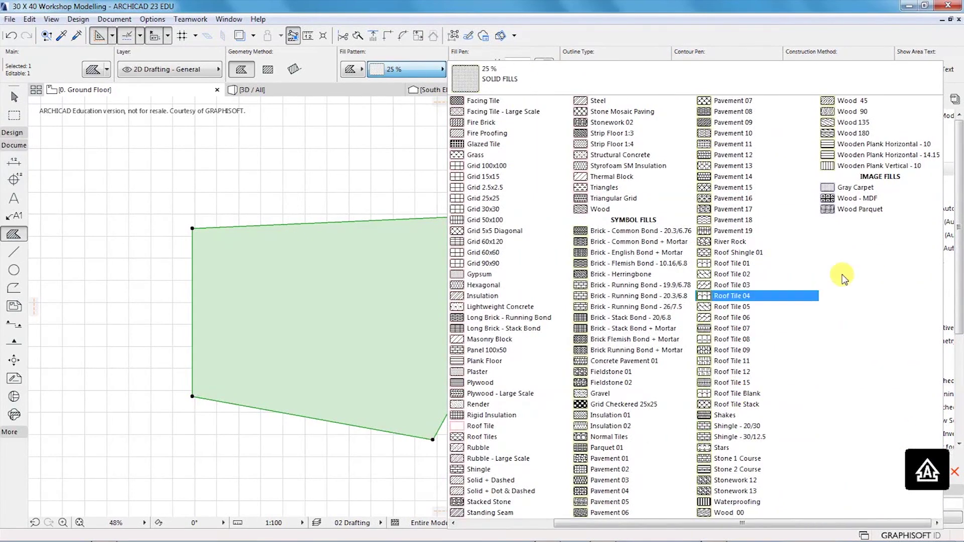
left_click(854, 199)
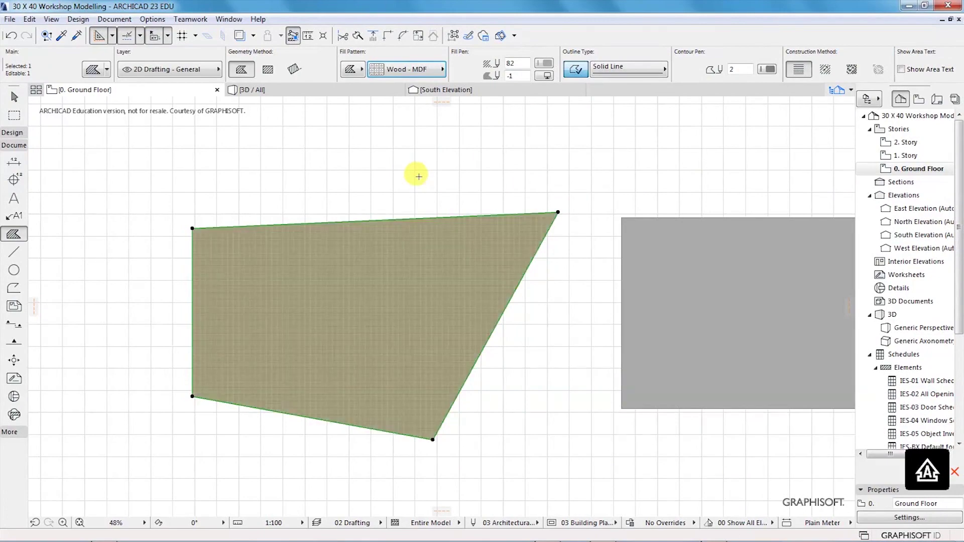
key("Escape")
- Inspect the wood texture of the irregular fill up close and delete that fill
scroll(370, 247, "up", 10)
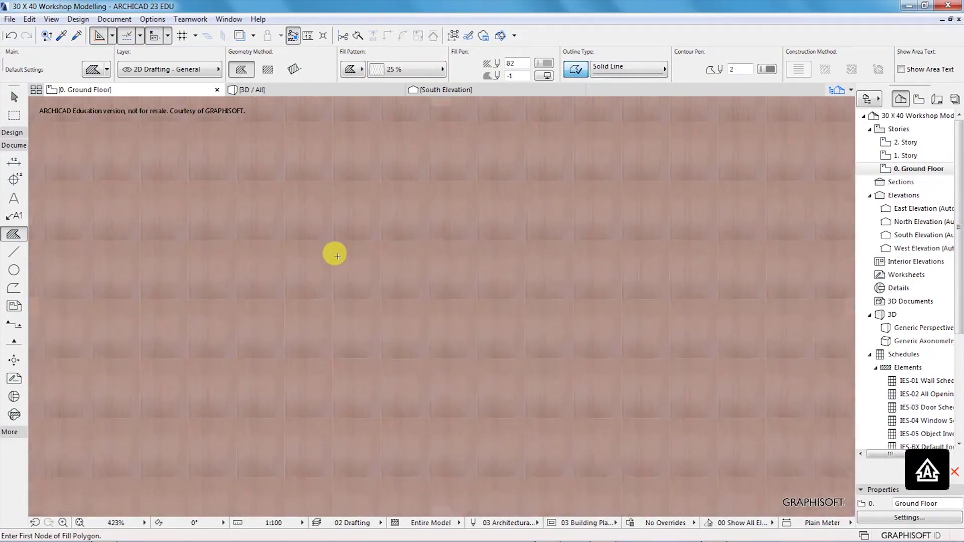
scroll(337, 256, "up", 9)
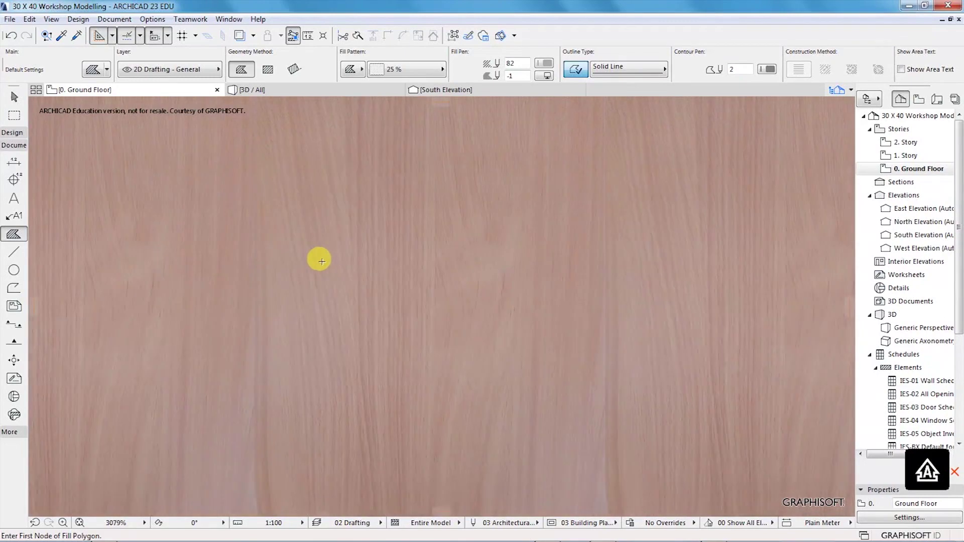
scroll(322, 260, "down", 9)
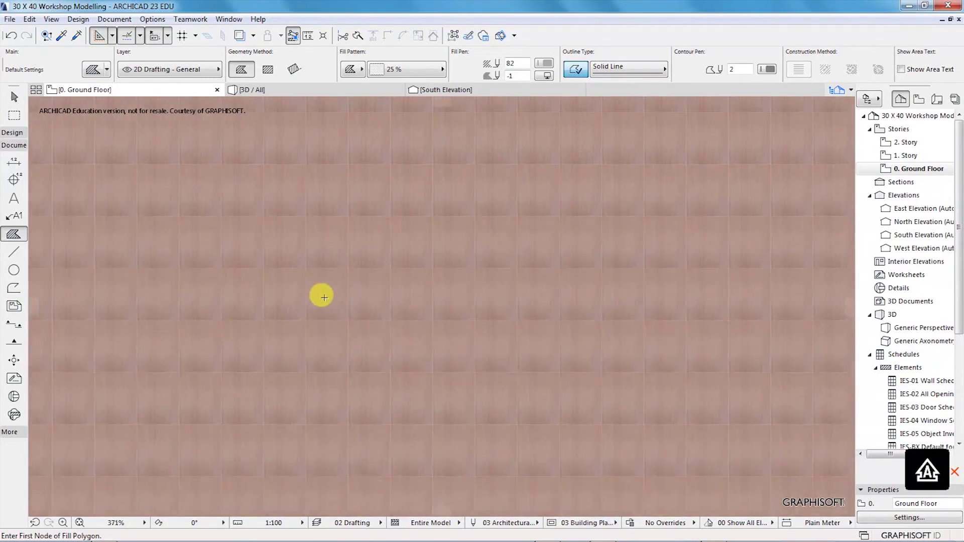
scroll(351, 297, "down", 11)
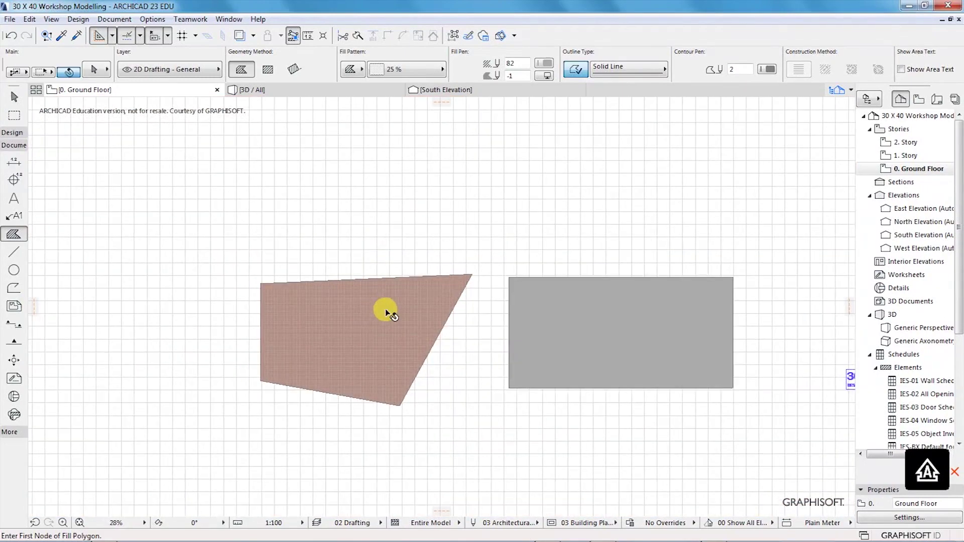
left_click(386, 312)
key("Delete")
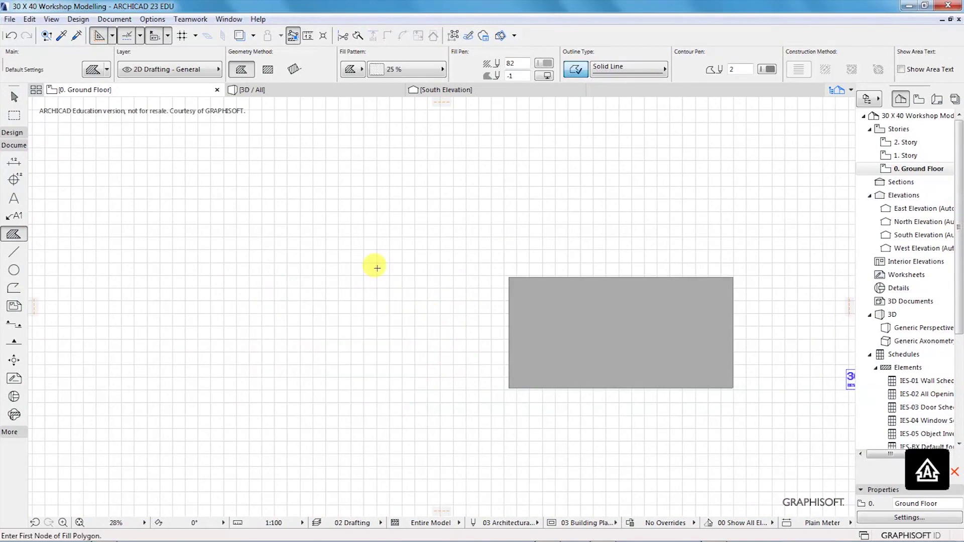
- Draw a smaller, roughly square fill polygon in the empty area of the floor plan
scroll(376, 268, "up", 5)
left_click(340, 219)
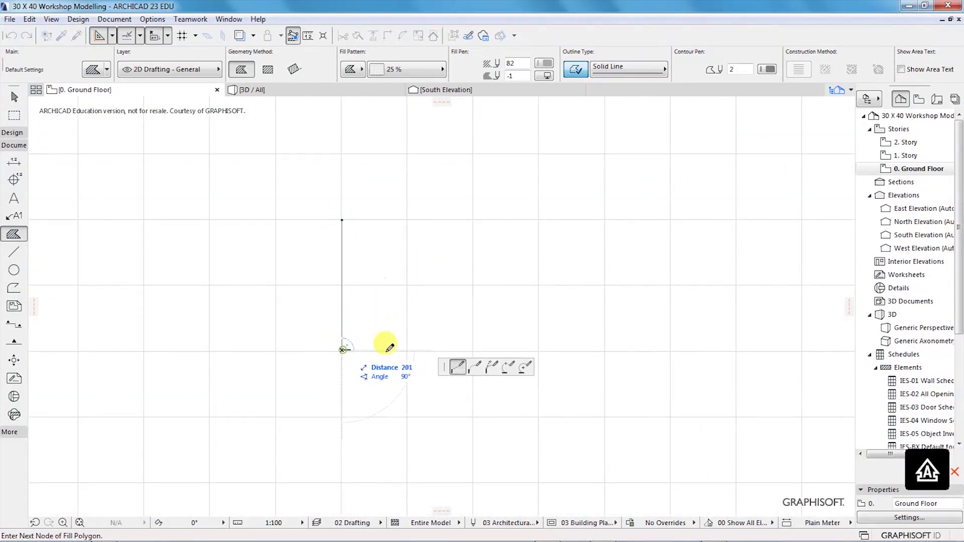
left_click(473, 349)
left_click(473, 218)
left_click(342, 220)
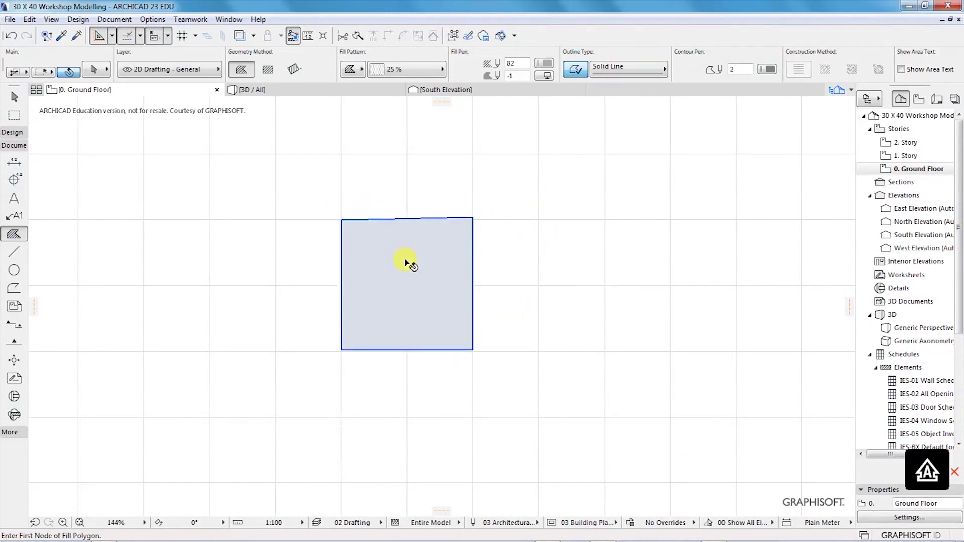
- Change the roughly square fill's pattern to Wood - MDF
left_click(442, 70)
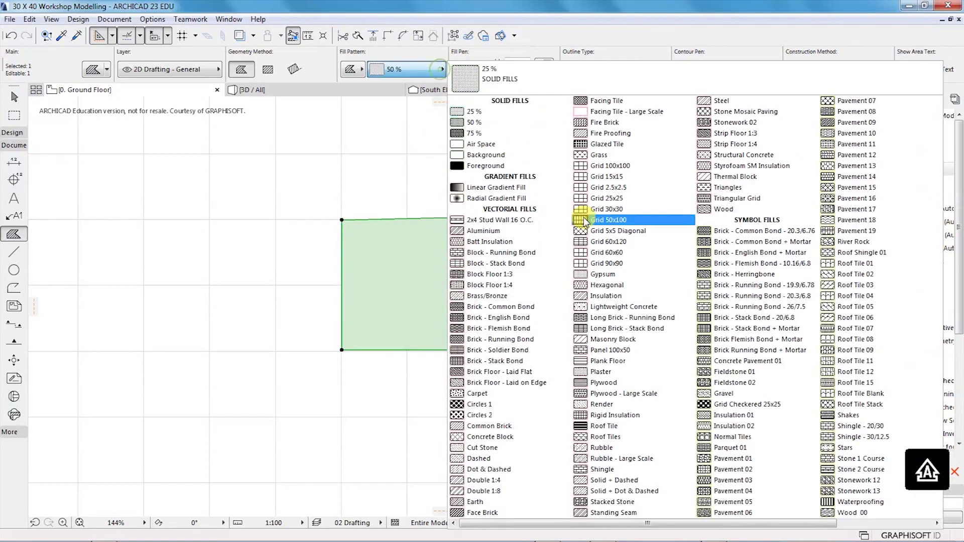
left_click(847, 199)
key("Escape")
- Examine how the wood texture tiles repeat across the roughly square fill
scroll(442, 243, "up", 3)
scroll(398, 271, "up", 3)
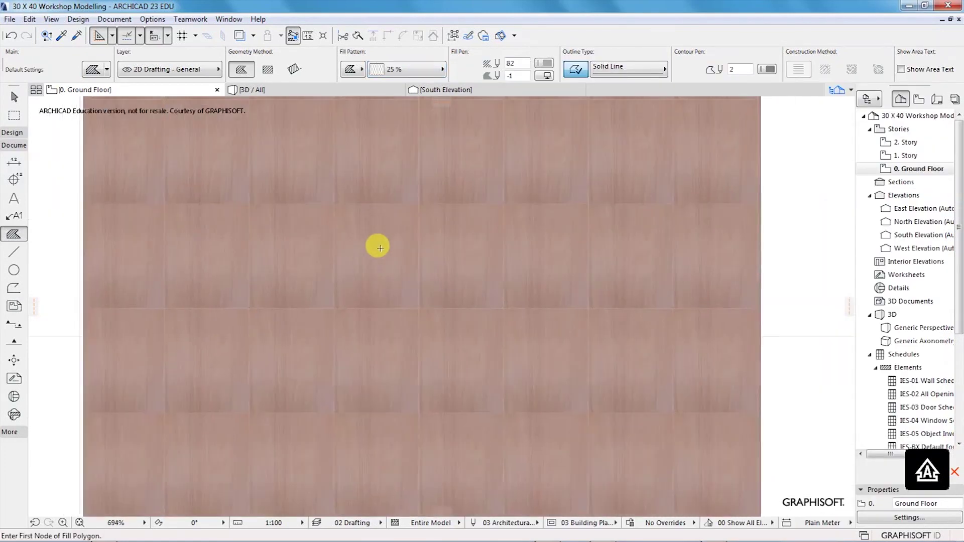
scroll(441, 322, "down", 1)
scroll(430, 233, "down", 2)
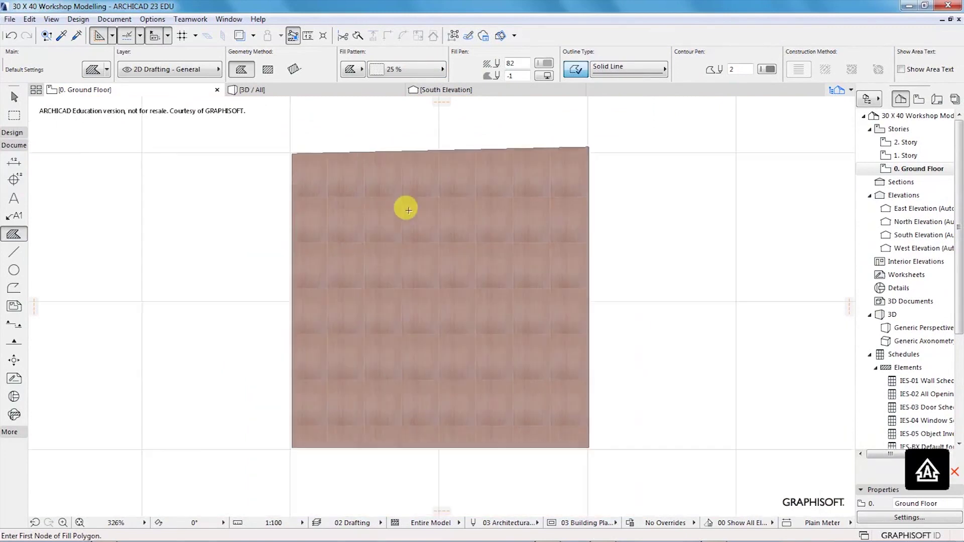
scroll(430, 237, "up", 2)
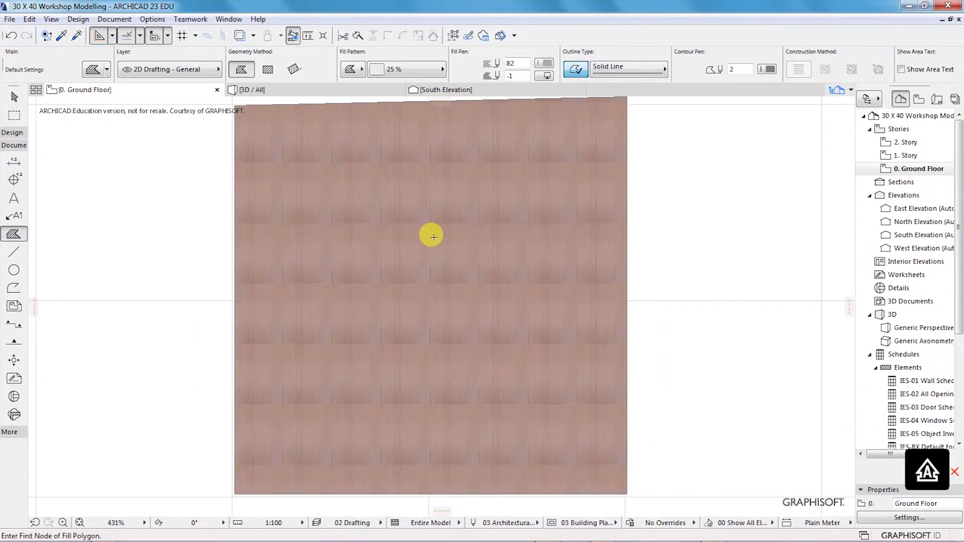
left_click(473, 359, "shift")
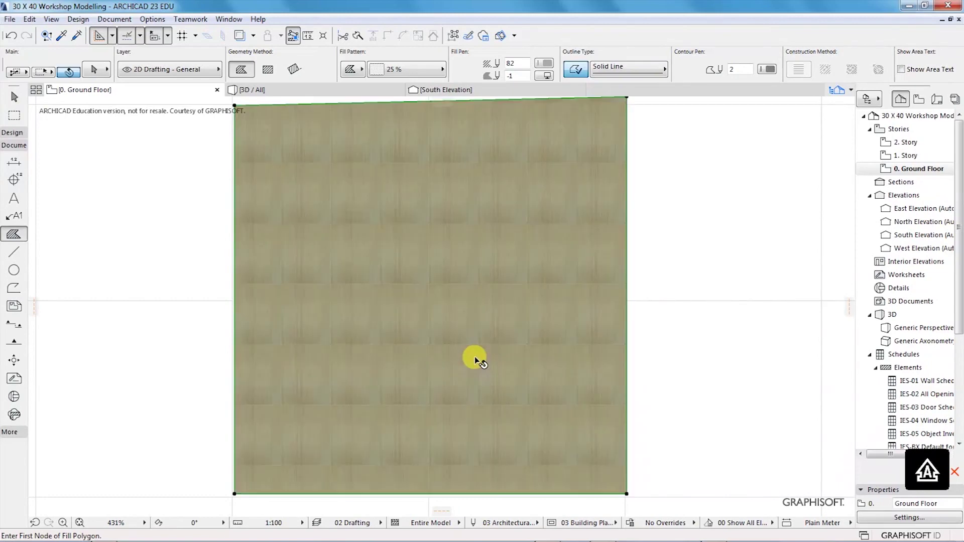
scroll(462, 321, "down", 2)
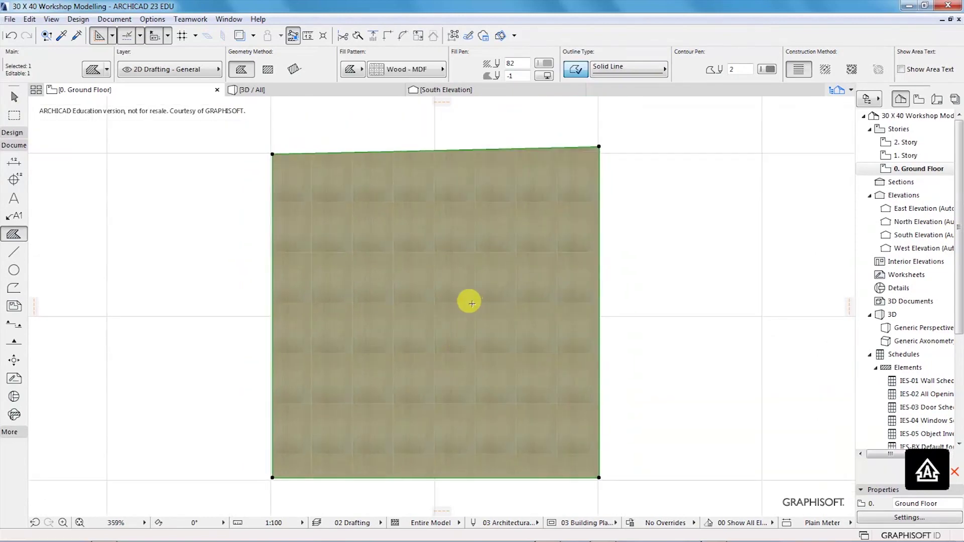
scroll(467, 301, "up", 2)
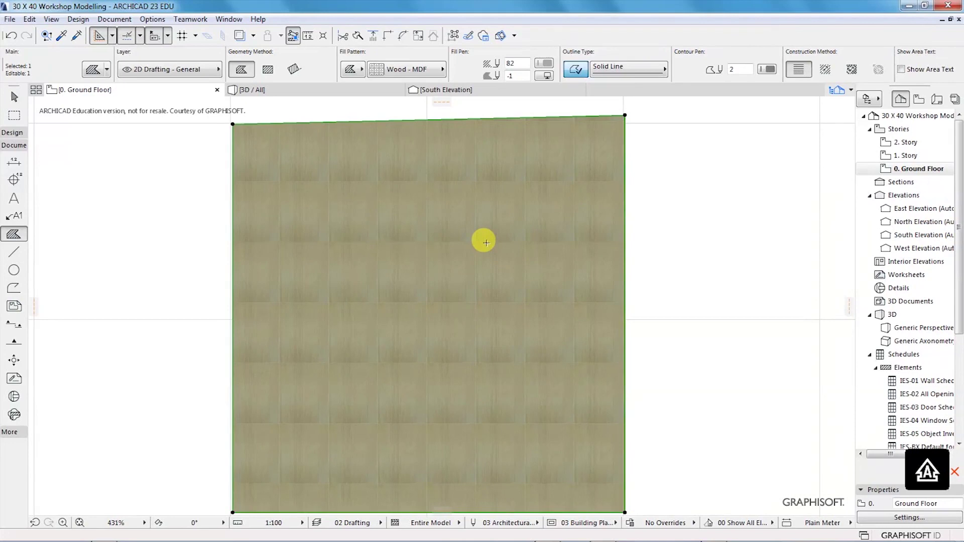
scroll(484, 242, "down", 1)
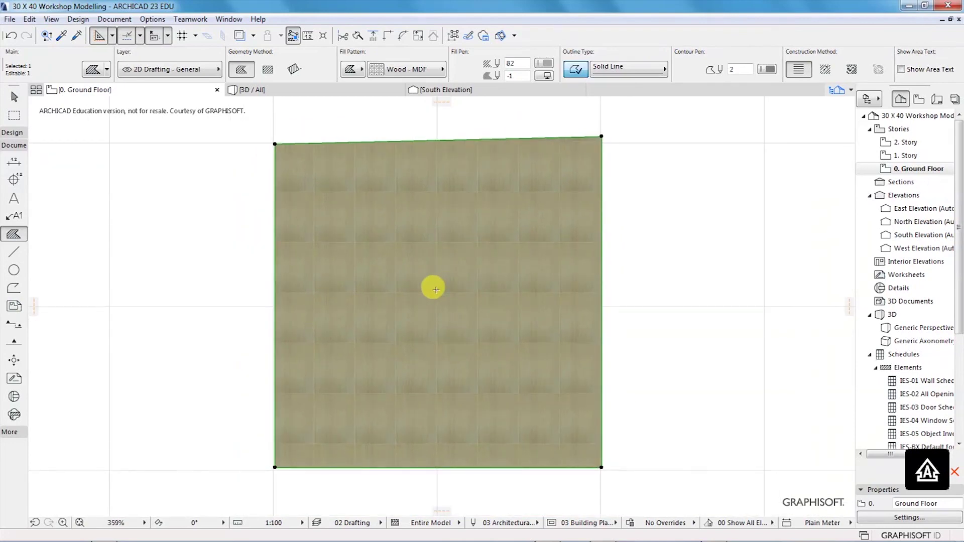
scroll(436, 289, "up", 1)
key("Escape")
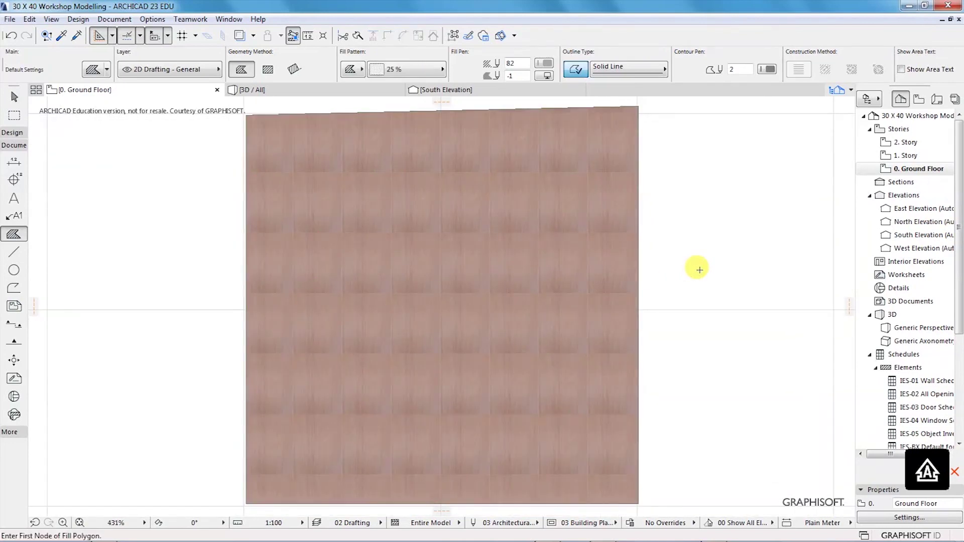
- Switch the square fill to the distorted fill construction method, which gives it adjustable texture direction vectors
left_click(419, 297, "shift")
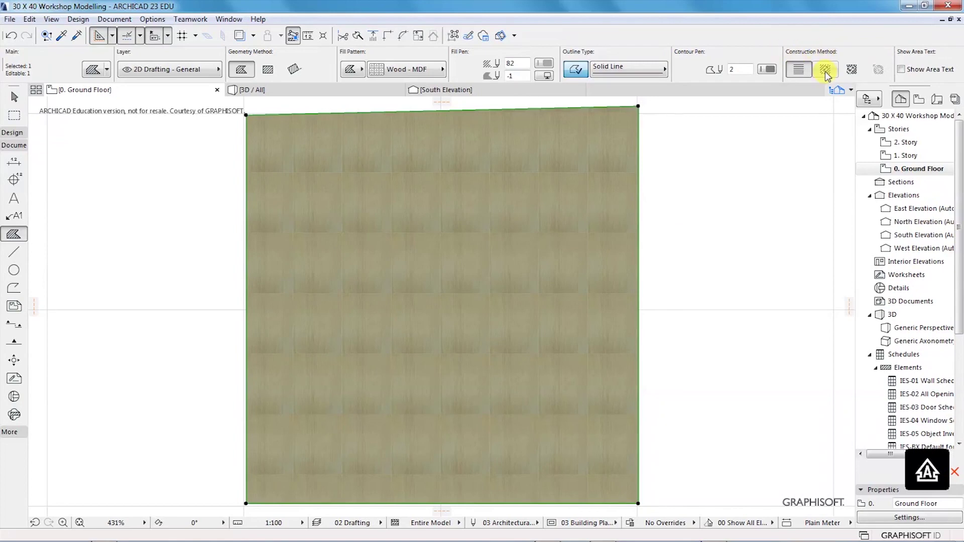
left_click(851, 72)
scroll(448, 282, "down", 3)
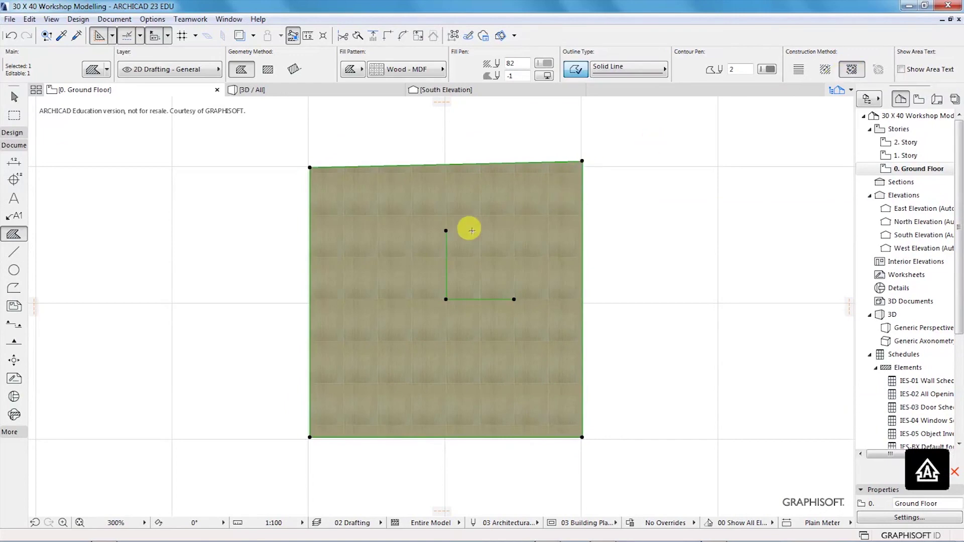
scroll(481, 273, "up", 1)
scroll(480, 273, "up", 2)
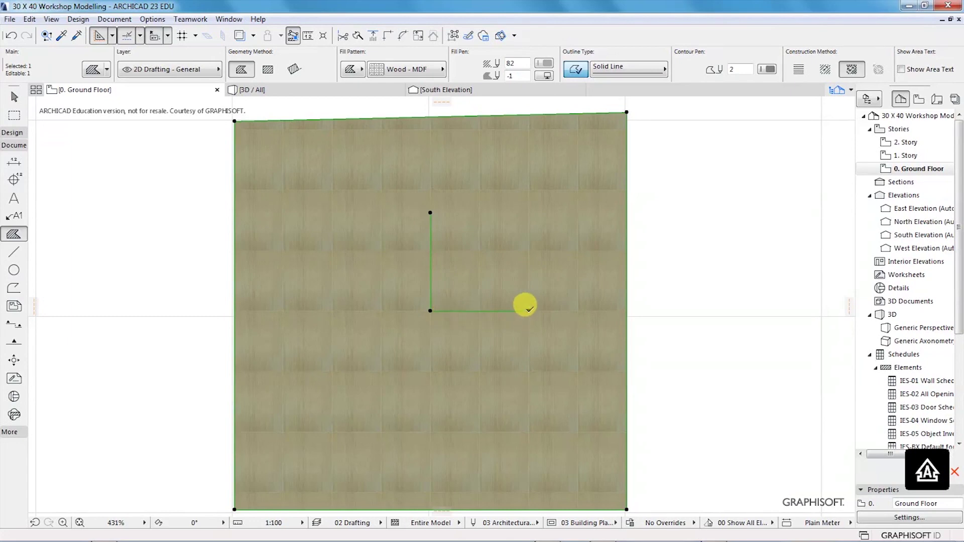
- Stretch the fill's texture vectors, extending the horizontal one to the right edge and the vertical one to the top edge
left_click(528, 310)
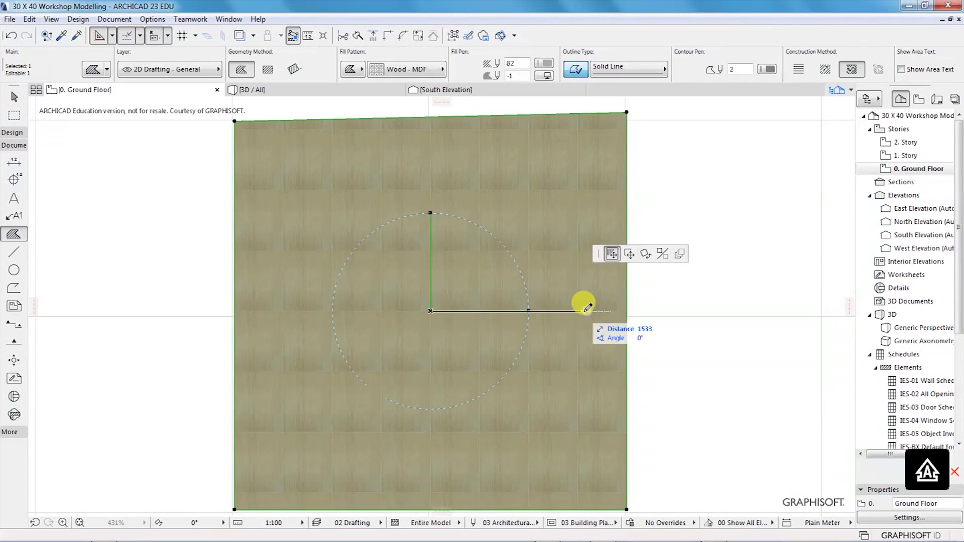
left_click(627, 310)
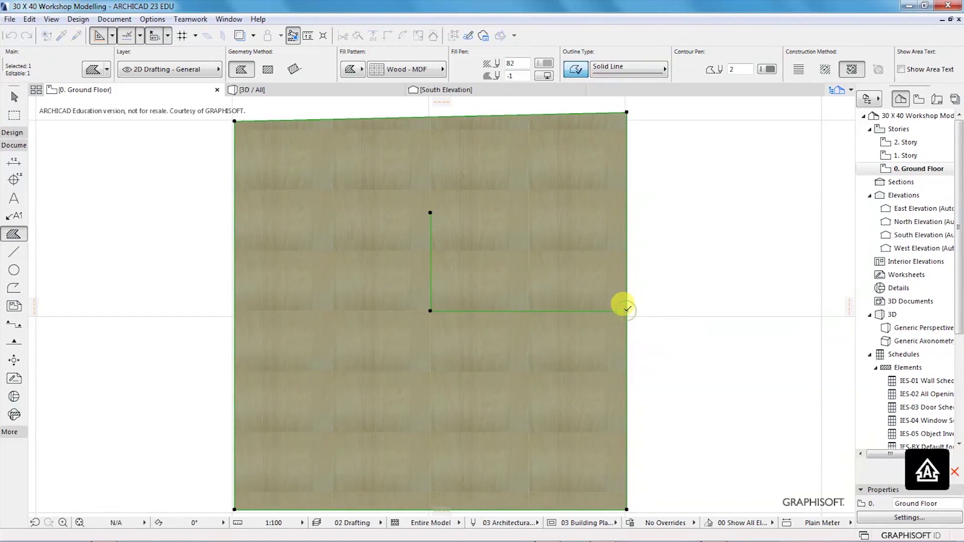
left_click(431, 207)
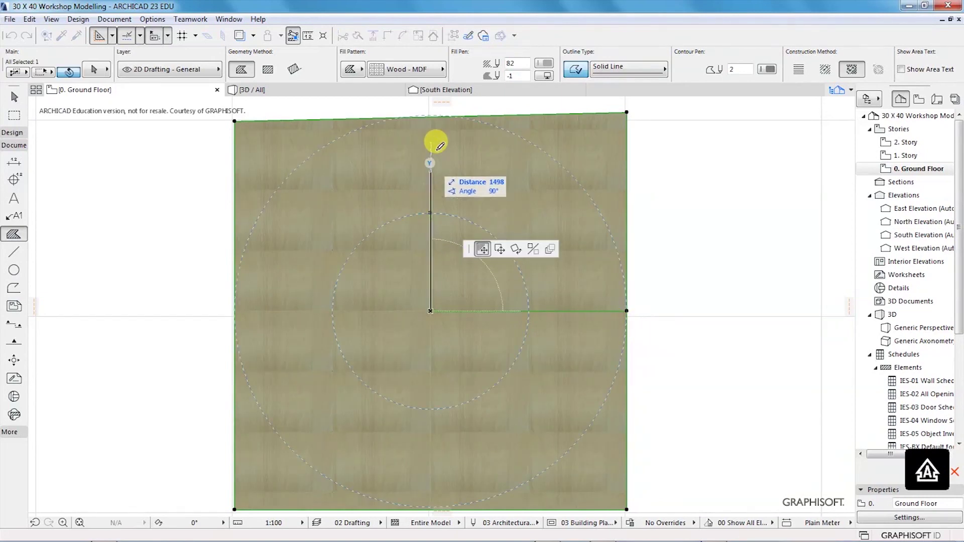
left_click(434, 117)
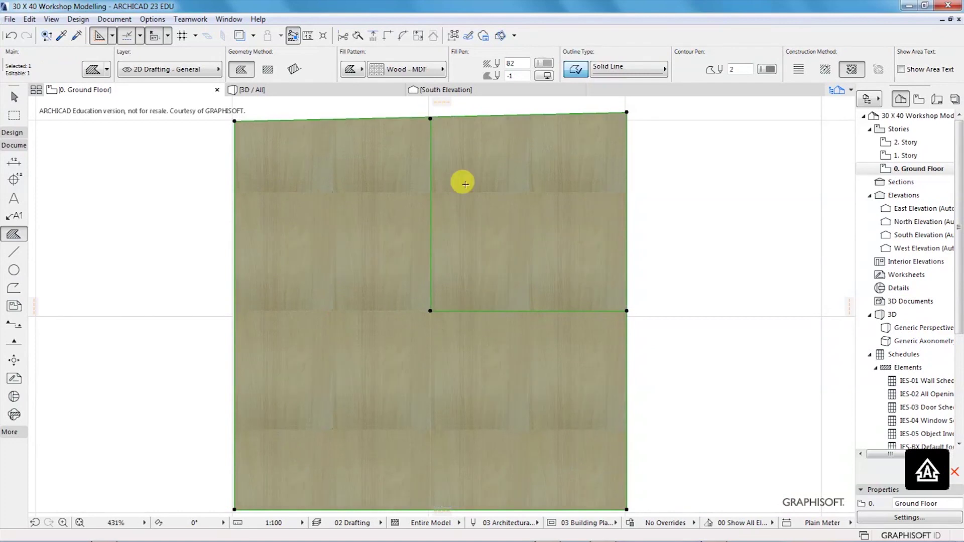
scroll(427, 327, "down", 2)
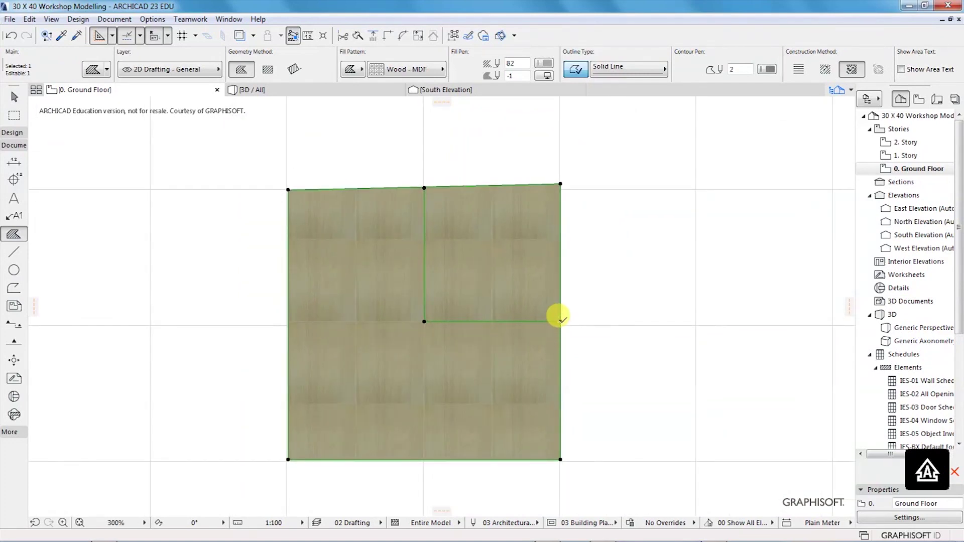
- Stretch the fill's texture vectors further, the horizontal one beyond the fill's right edge and the vertical one beyond its top edge
left_click(560, 318)
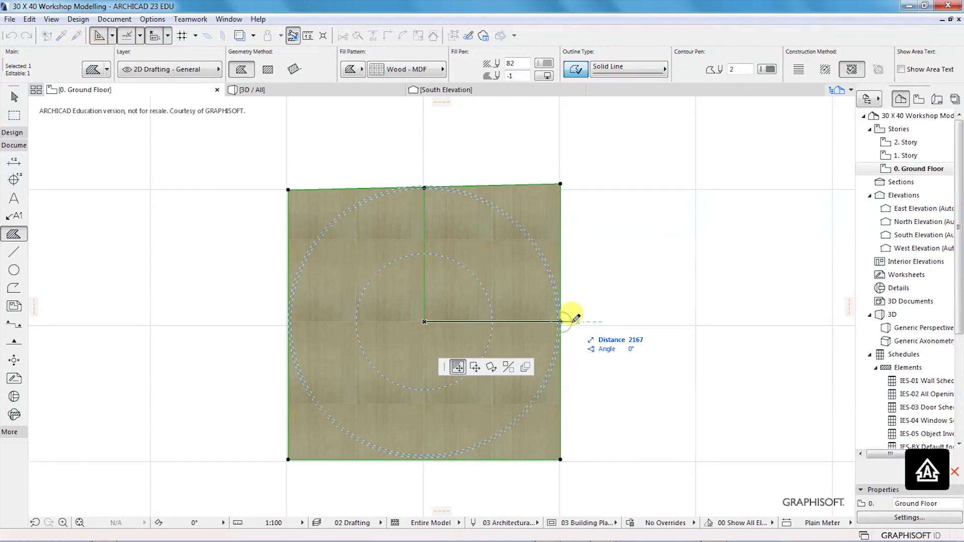
left_click(637, 319)
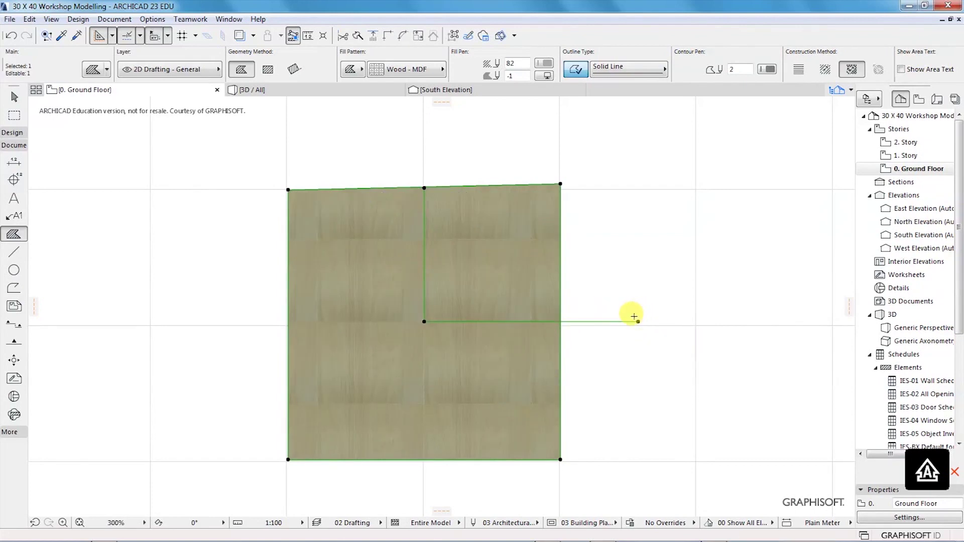
left_click(424, 186)
left_click(424, 129)
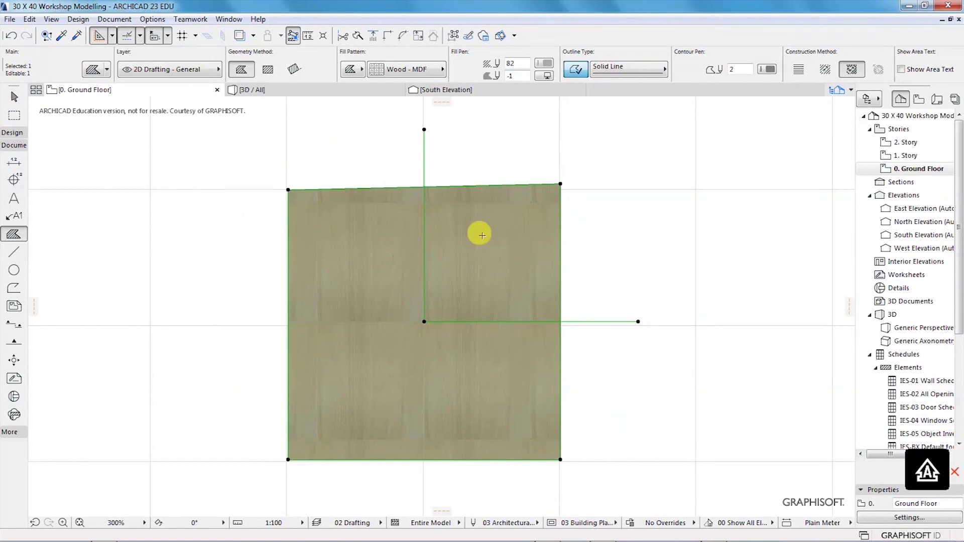
scroll(481, 235, "up", 2)
scroll(426, 311, "down", 1)
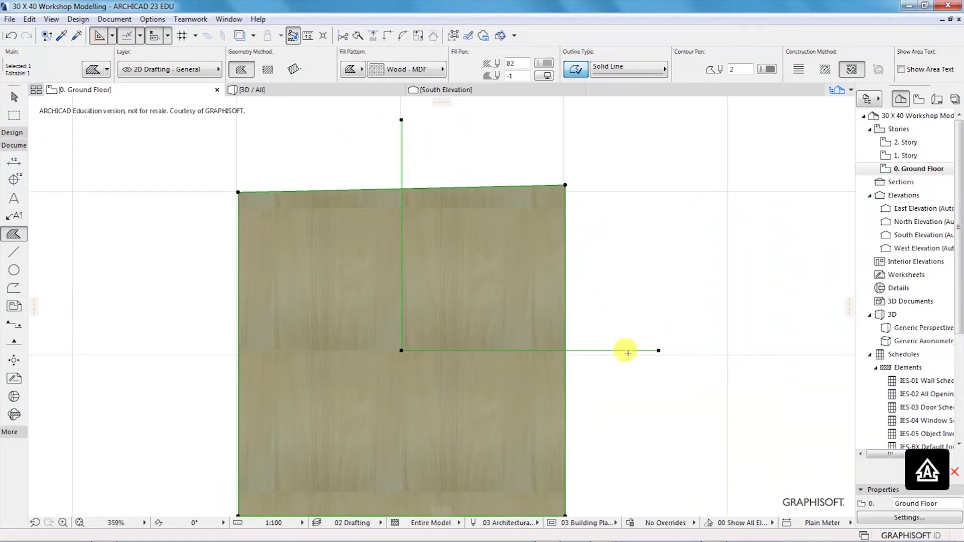
- Set the length of the fill's horizontal texture vector to 2000, keeping its origin at the fill's centre
left_click(658, 351)
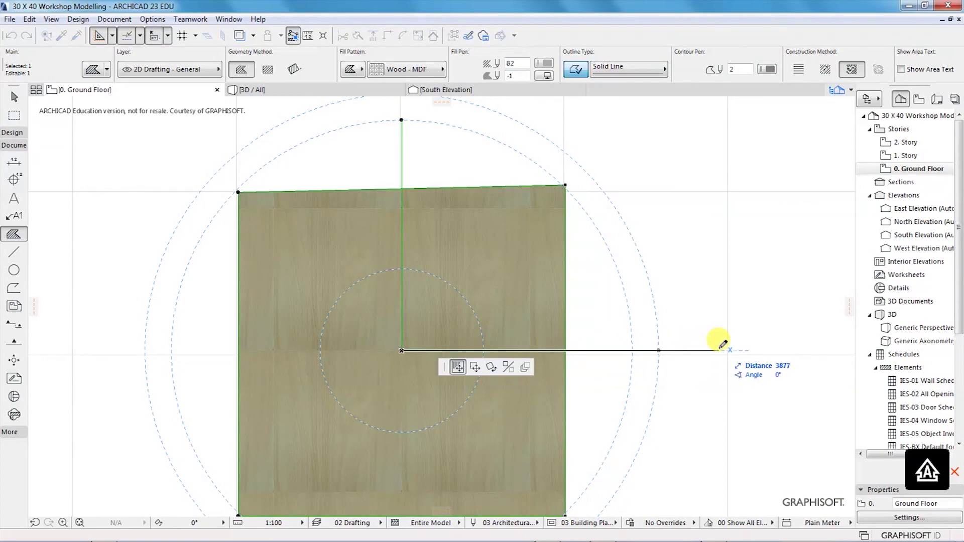
scroll(722, 345, "down", 2)
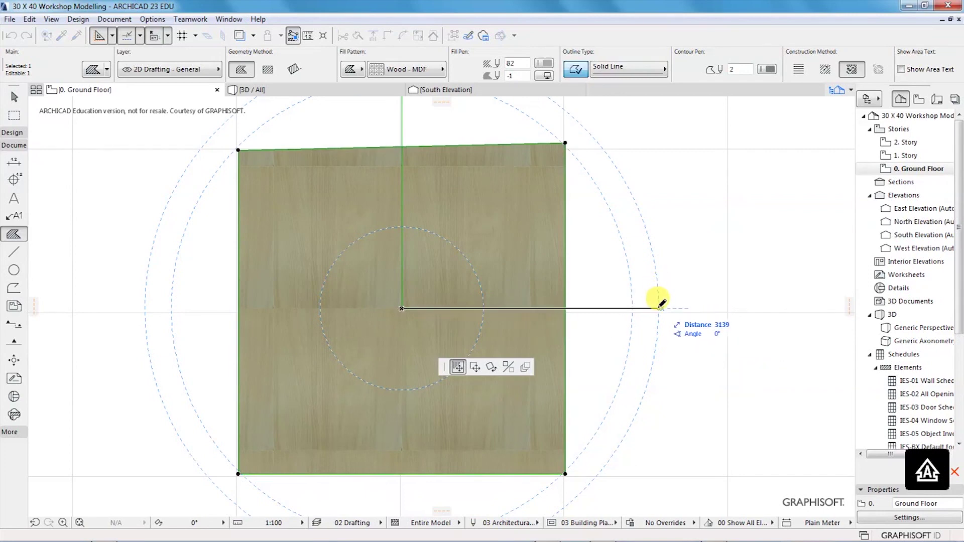
key("Tab")
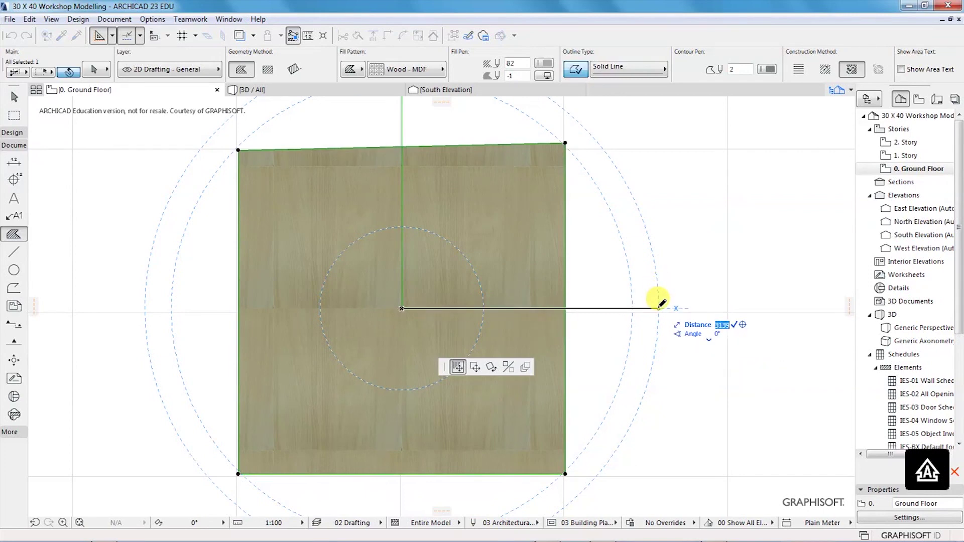
type("20")
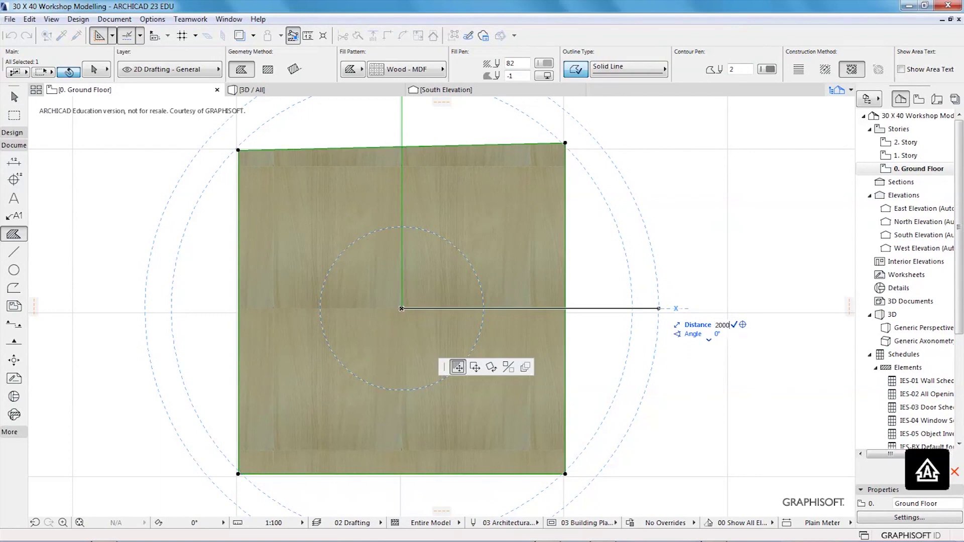
type("00")
key("Return")
scroll(371, 432, "down", 3)
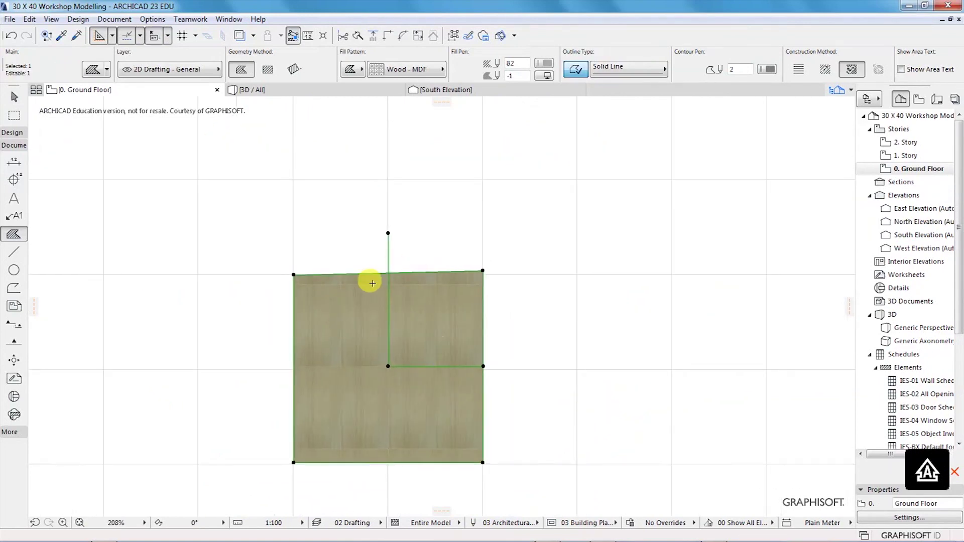
- Set the length of the fill's vertical texture vector to 2000 and deselect the fill
scroll(372, 283, "up", 3)
left_click(388, 233)
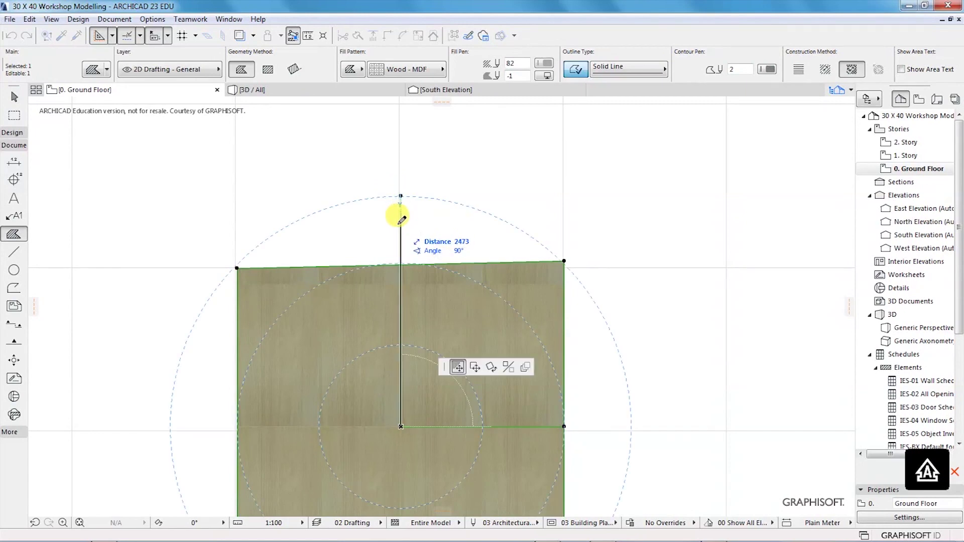
key("Tab")
type("2000")
key("Return")
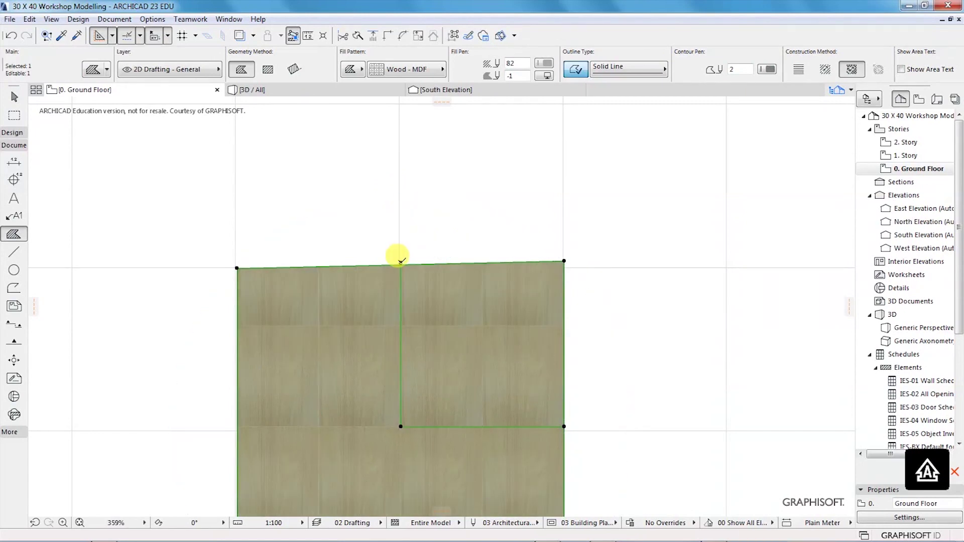
scroll(402, 273, "down", 3)
scroll(379, 385, "up", 5)
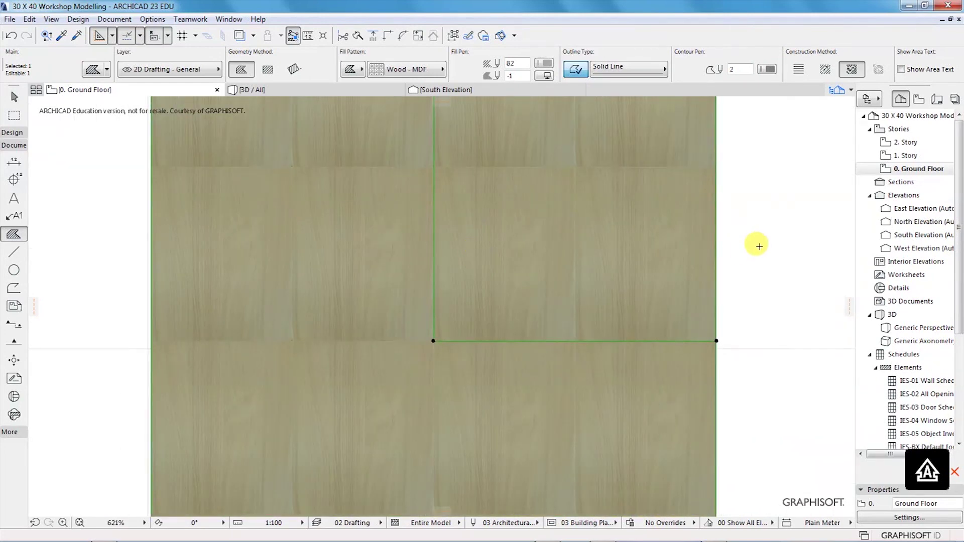
key("Escape")
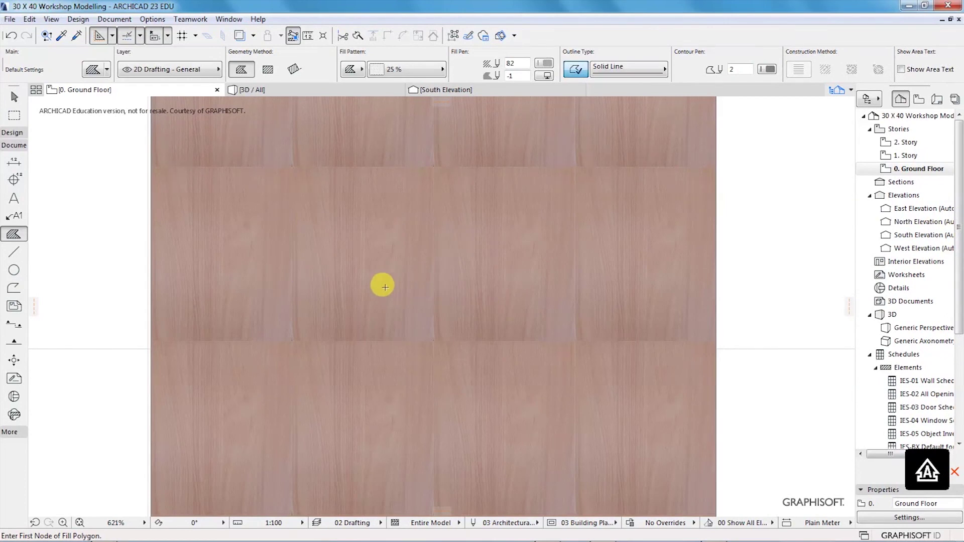
- Examine the deselected wood fill as a whole and up close for its tile size and the seams between repeats
scroll(367, 294, "down", 1)
scroll(432, 248, "down", 2)
scroll(419, 239, "up", 2)
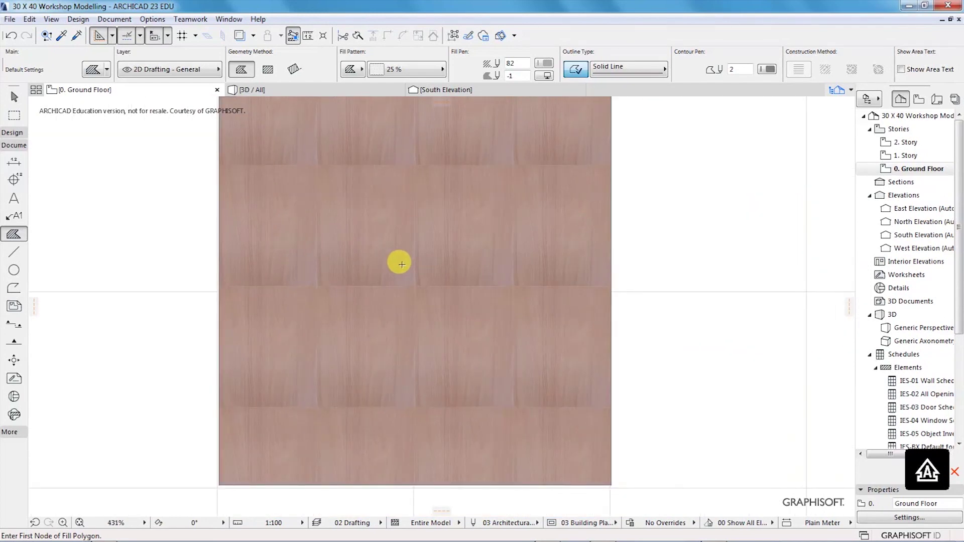
scroll(254, 322, "down", 2)
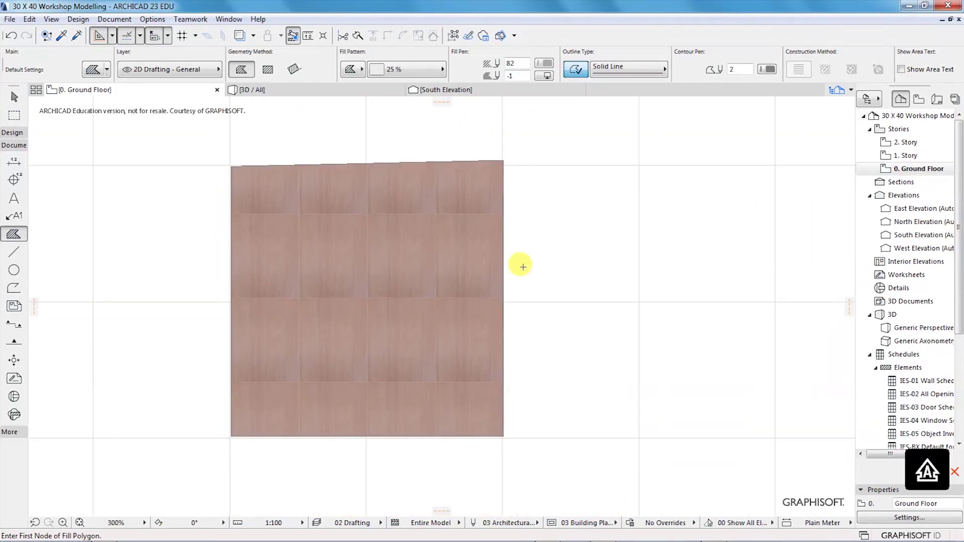
scroll(643, 252, "up", 1)
scroll(638, 247, "up", 1)
scroll(626, 243, "down", 2)
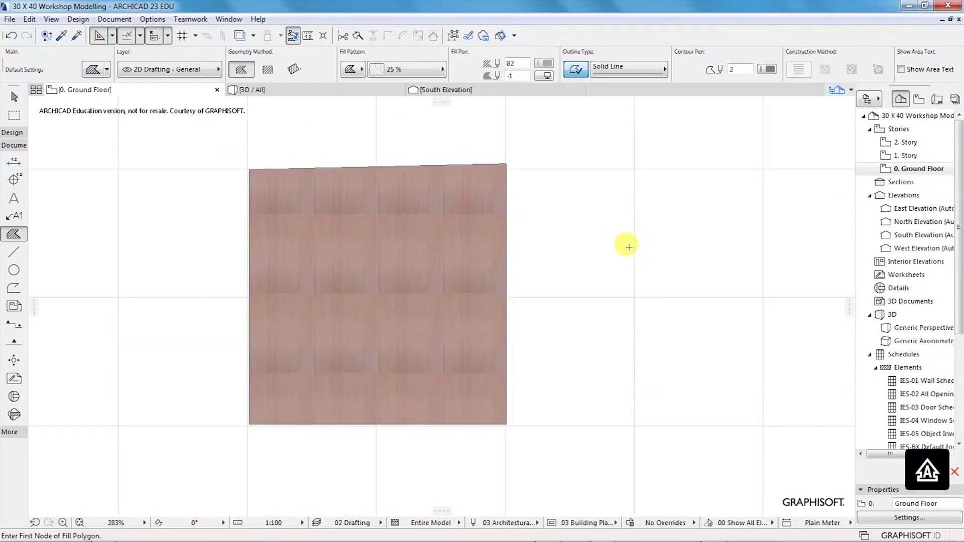
scroll(351, 255, "up", 2)
scroll(395, 257, "up", 2)
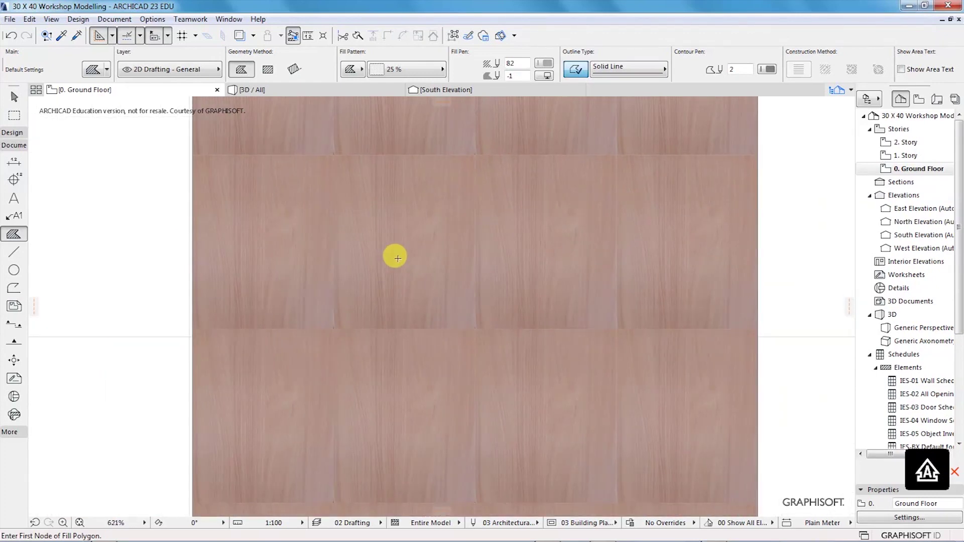